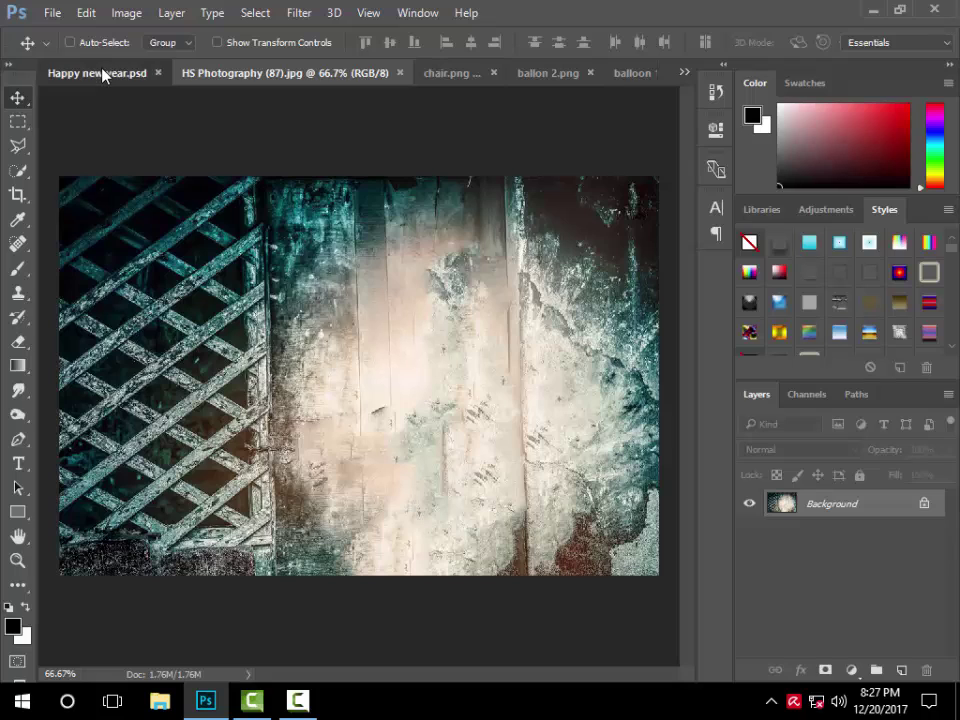
left_click(103, 73)
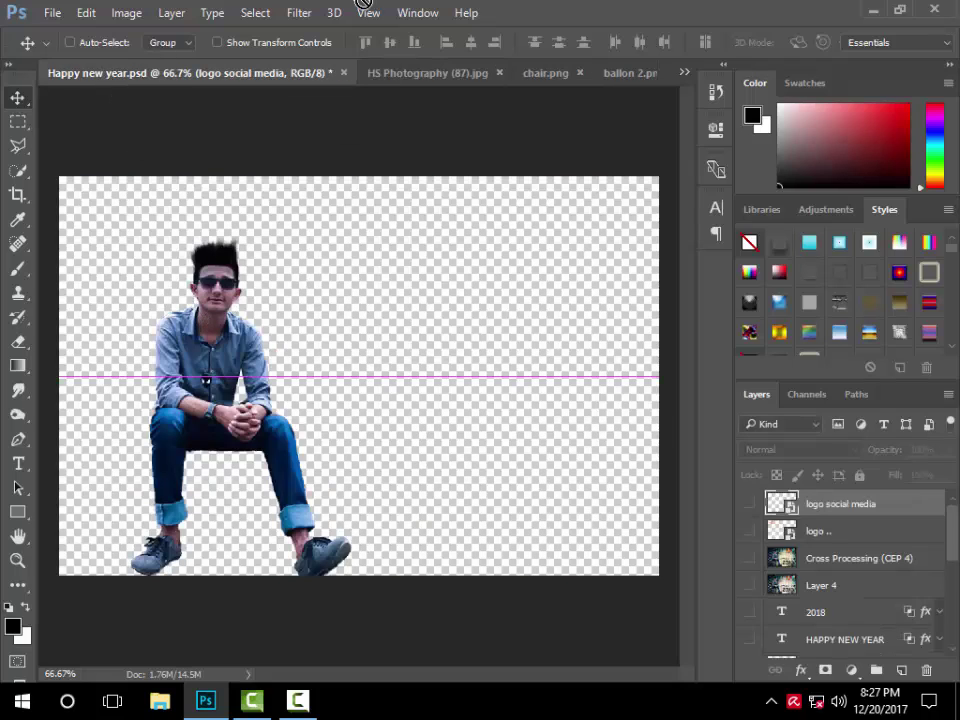
left_click(400, 74)
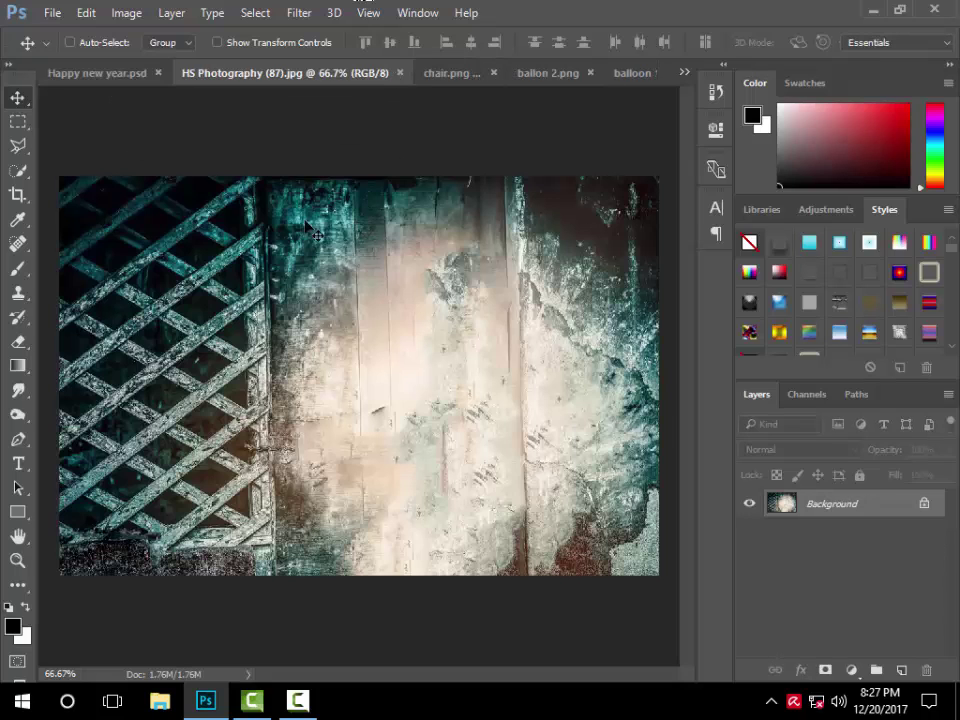
left_click(118, 74)
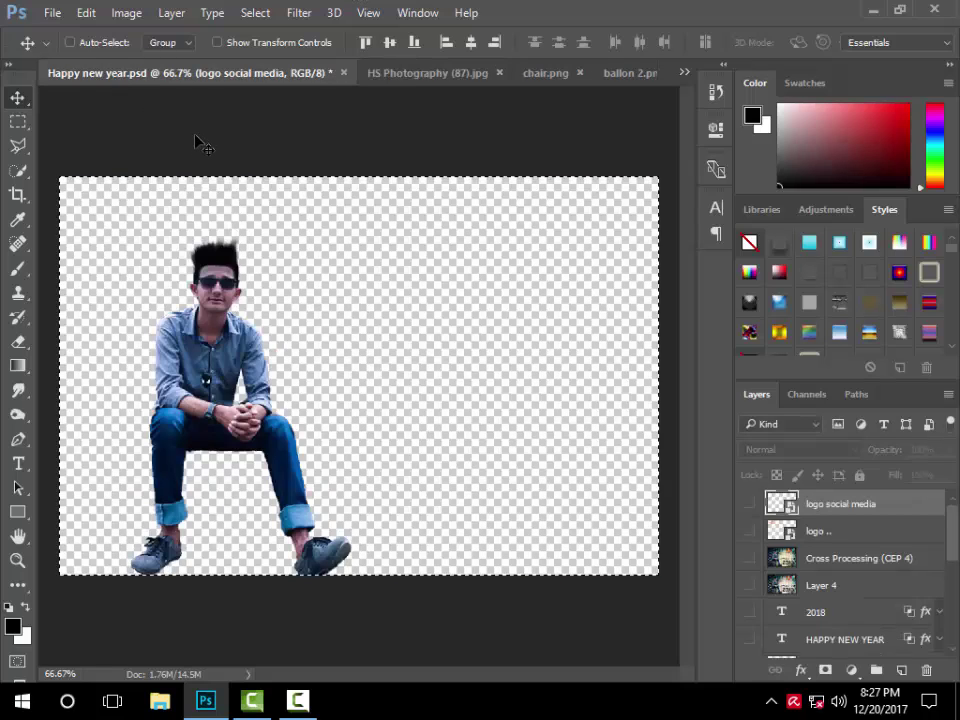
key("ctrl+a")
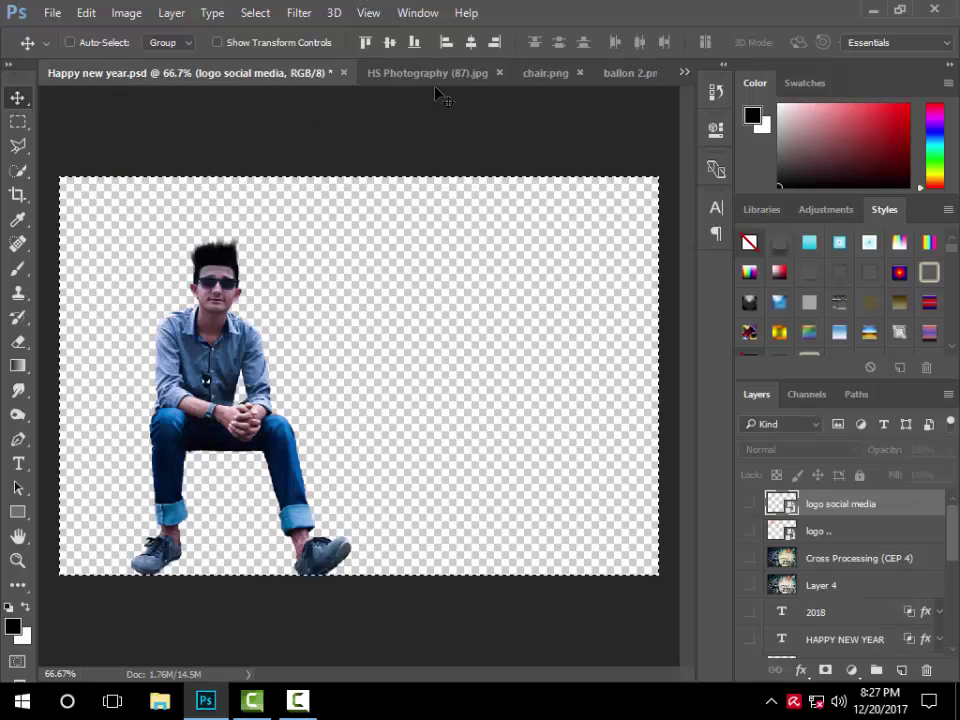
left_click(435, 76)
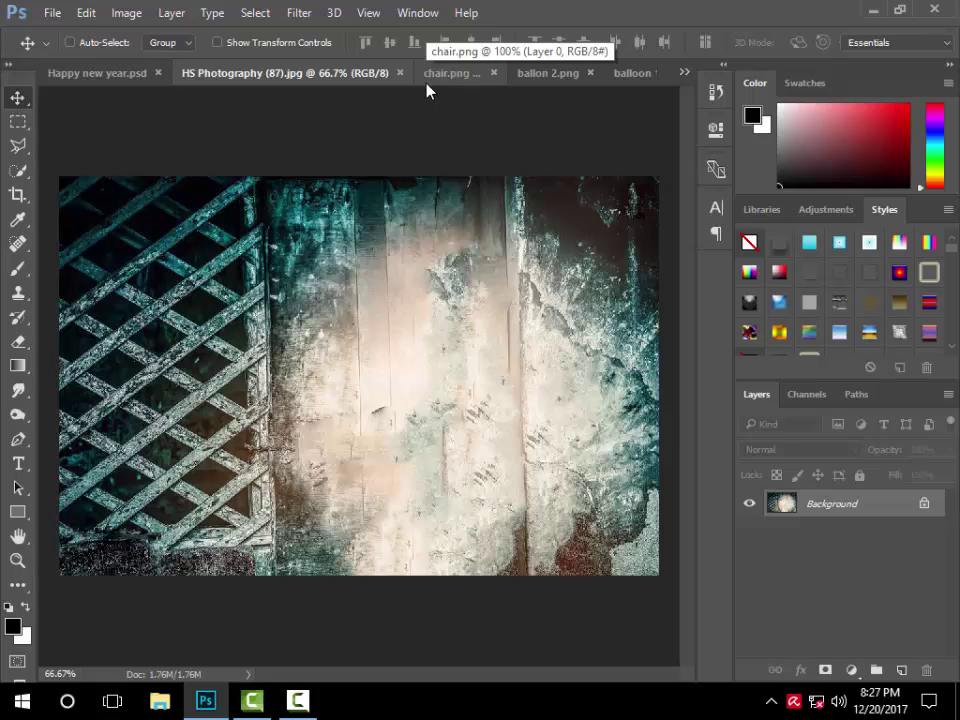
Bring the pink chair from chair.png into HS Photography (87).jpg, scale it to about 160%, and stand it in front of the lattice
left_click(469, 74)
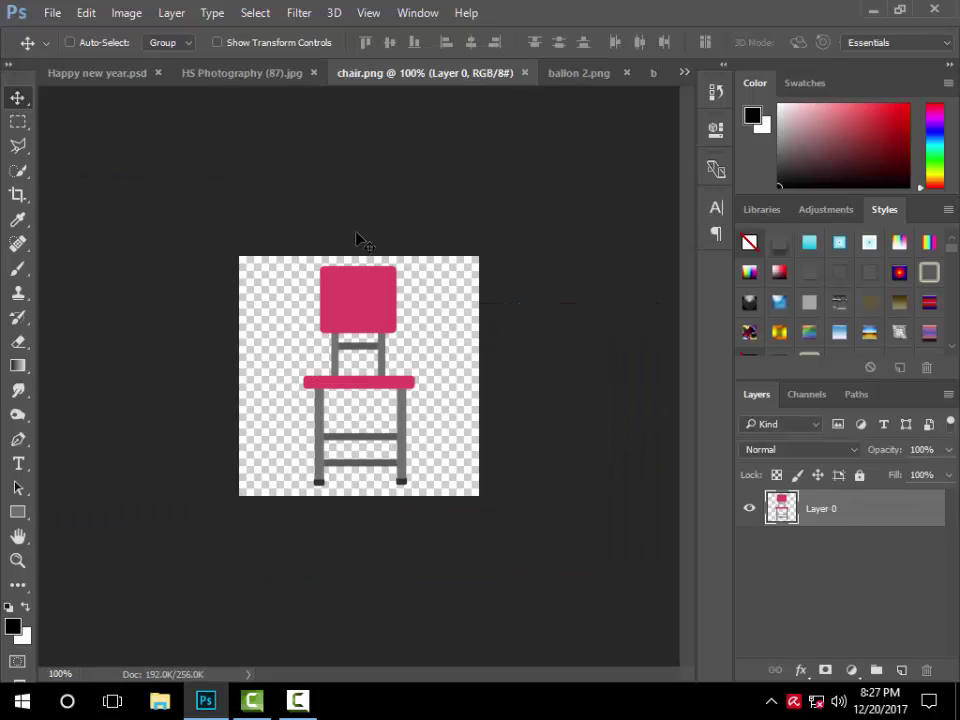
left_click_drag(349, 282, 196, 435)
key("ctrl+t")
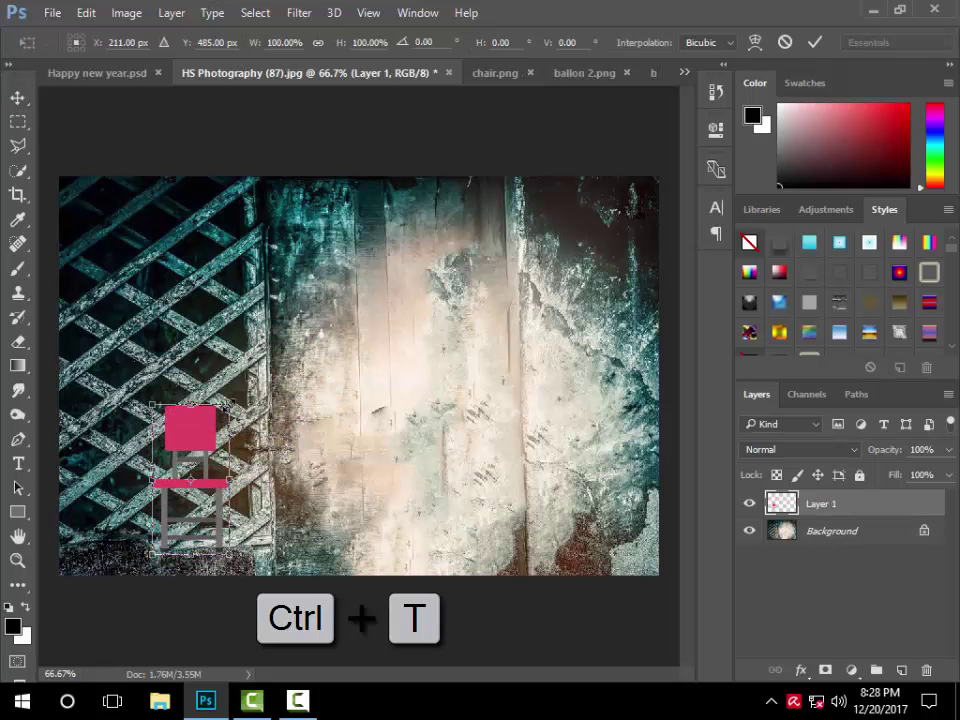
left_click_drag(243, 393, 318, 336)
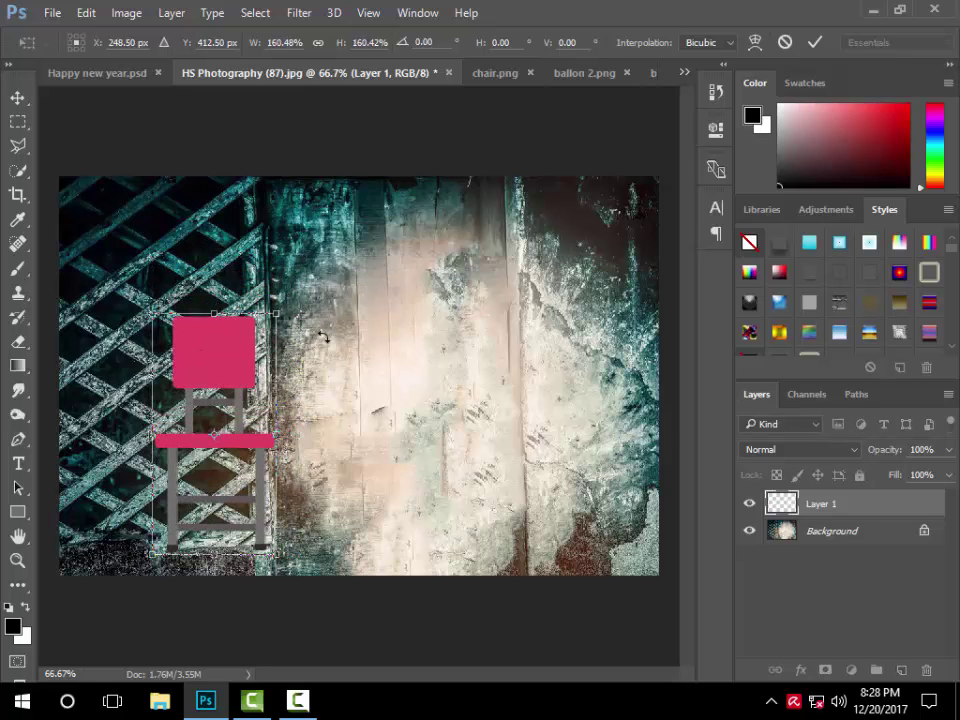
key("Return")
left_click_drag(262, 388, 265, 401)
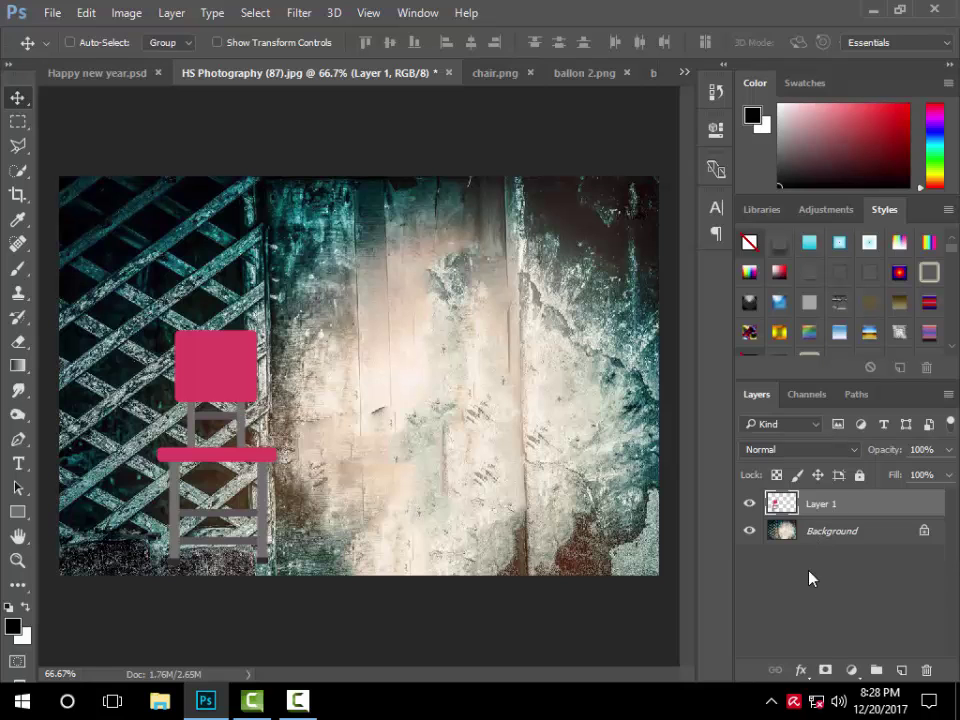
Add a Drop Shadow to the chair with angle 17° and distance 32 px, and shift the chair slightly left against the lattice
left_click(801, 670)
left_click(820, 441)
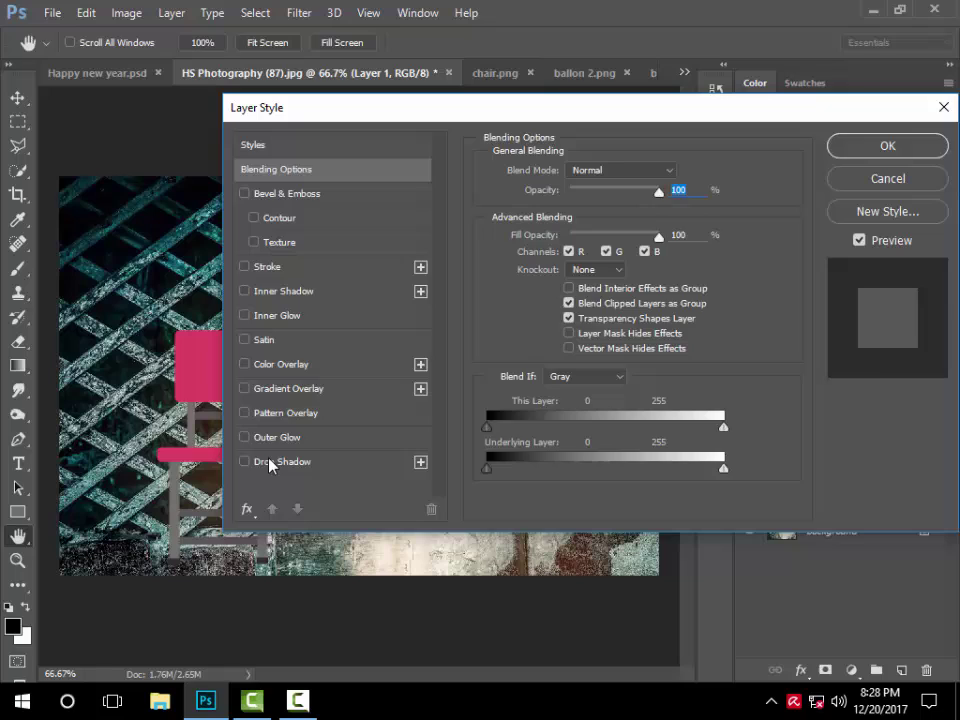
left_click(256, 460)
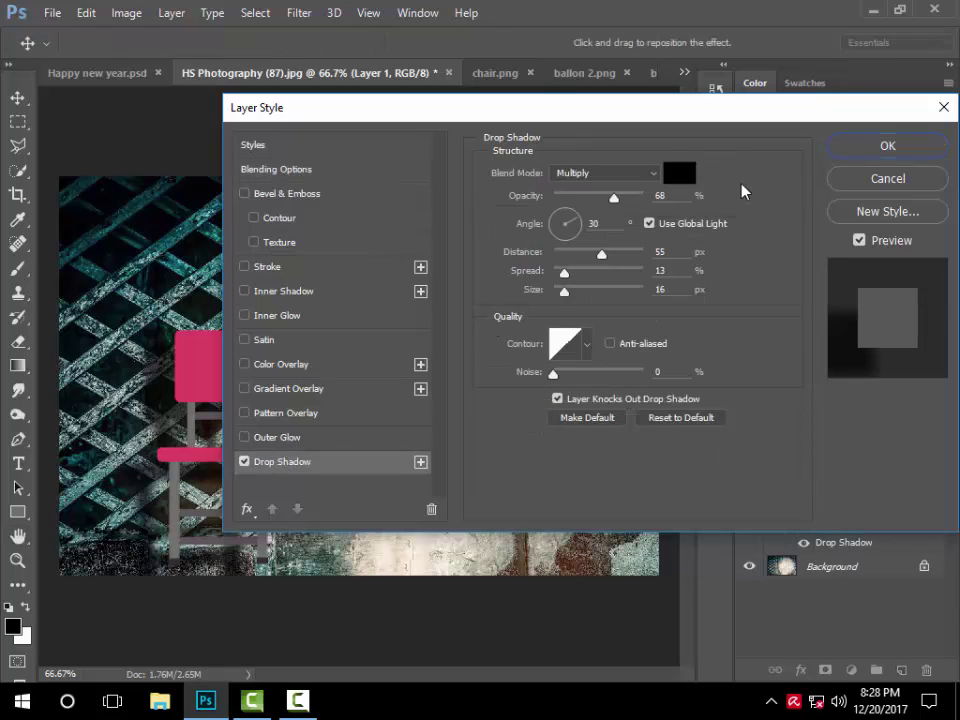
mouse_move(165, 365)
left_mouse_down()
mouse_move(184, 348)
mouse_move(180, 357)
left_mouse_up()
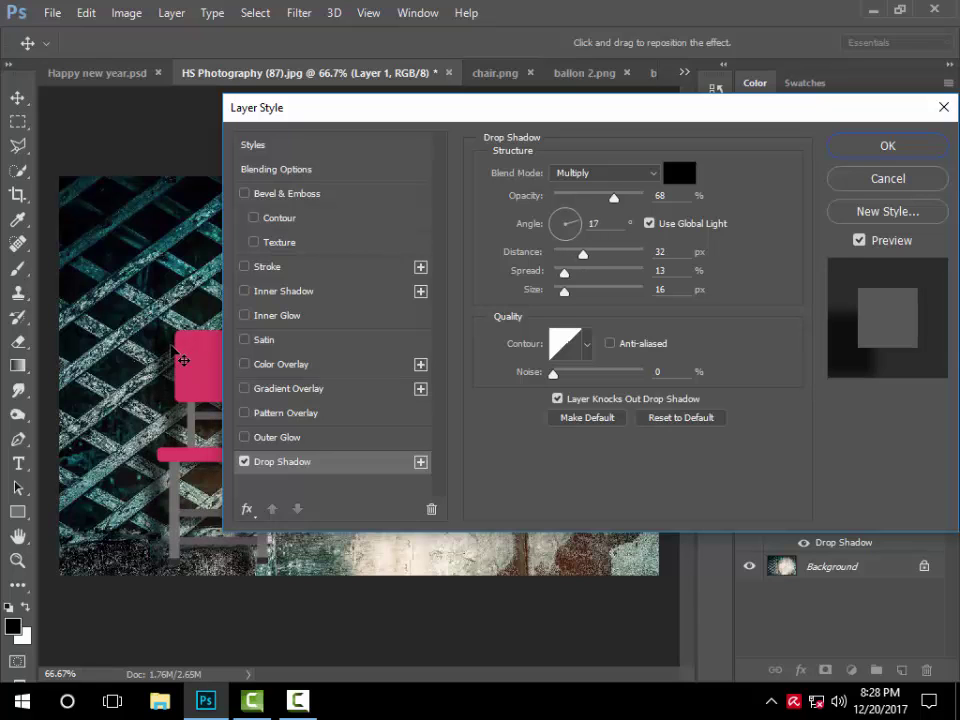
left_click(885, 147)
left_click_drag(167, 397, 156, 397)
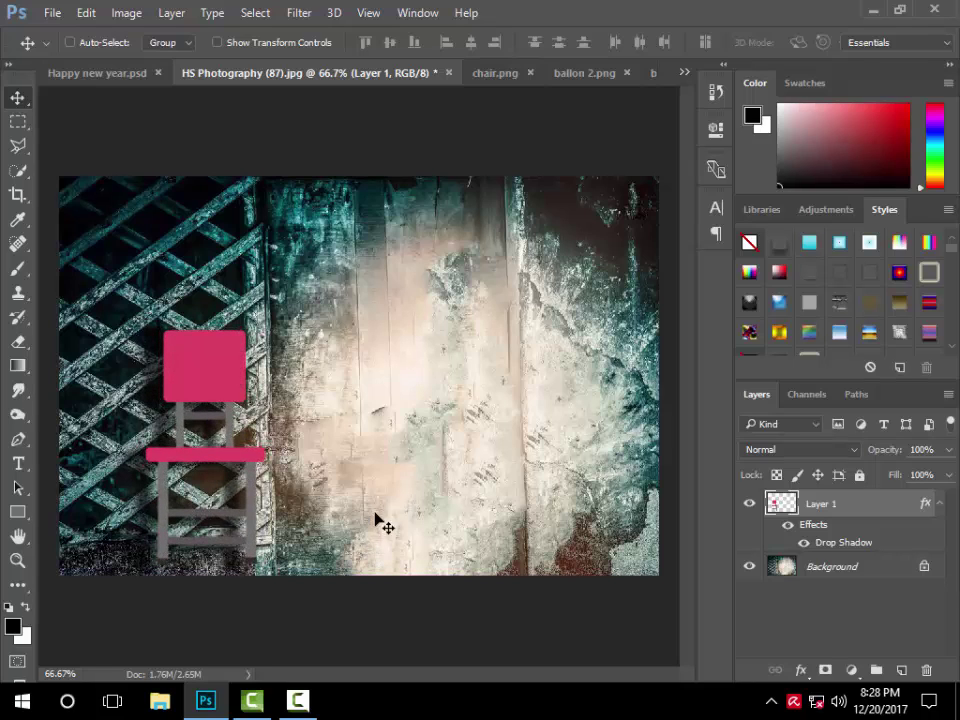
left_click_drag(248, 392, 246, 387)
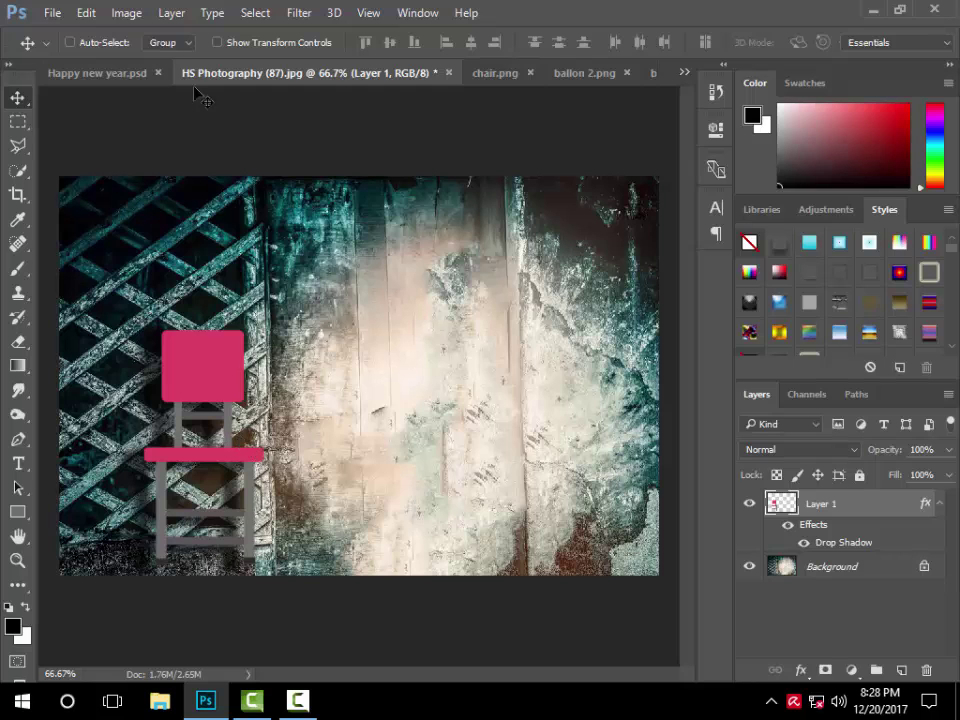
Select Layer 1, the seated man's layer, in Happy new year.psd
left_click(127, 78)
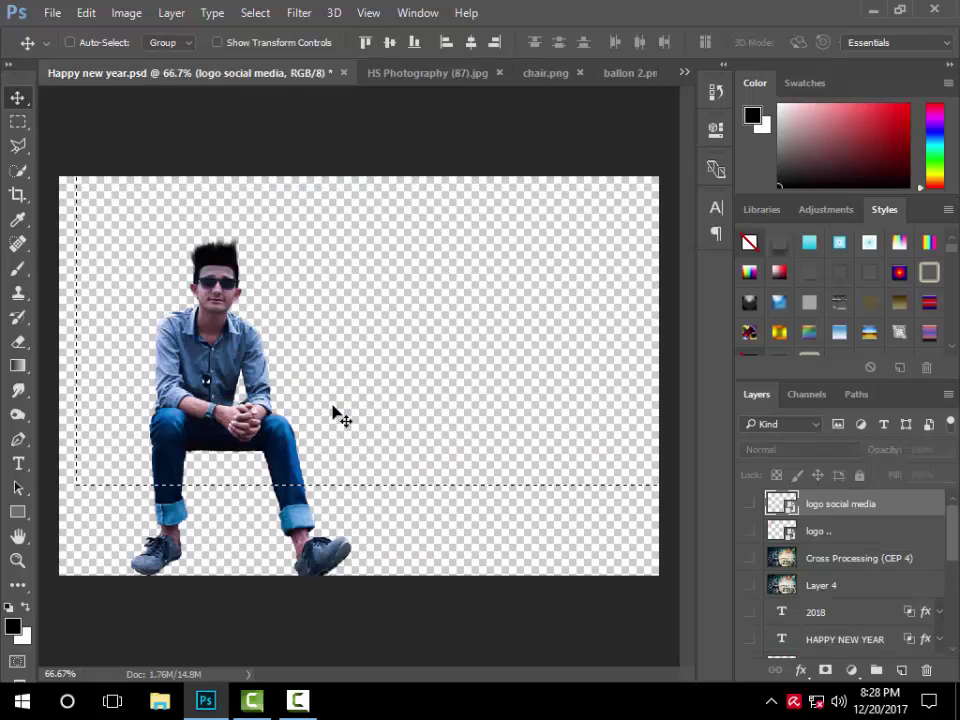
scroll(877, 658, "down", 10)
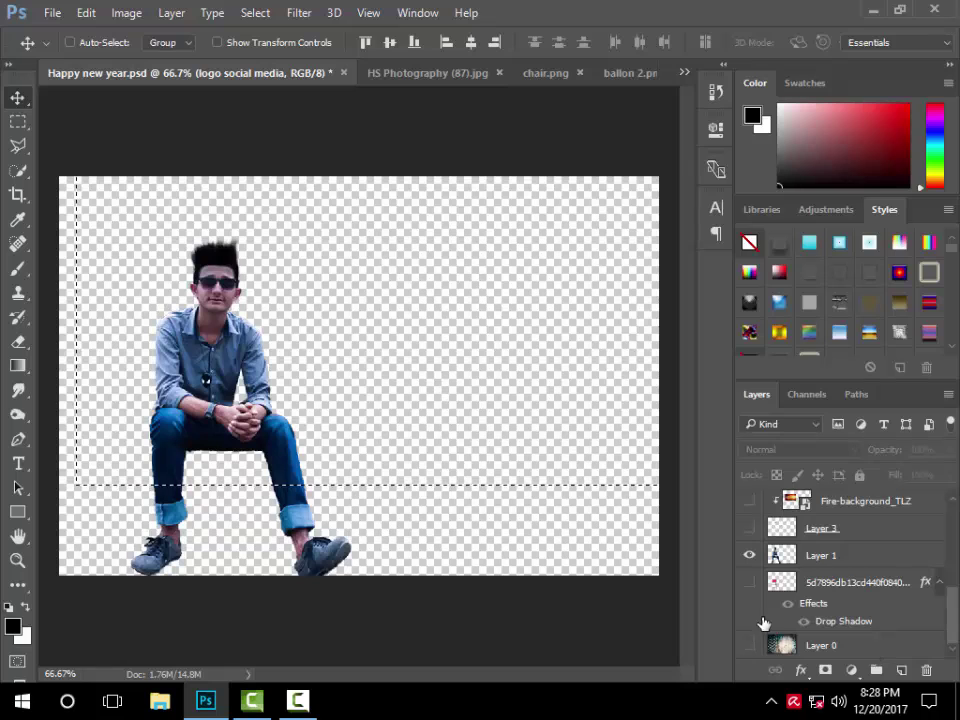
left_click(814, 557)
left_click_drag(336, 394, 272, 398)
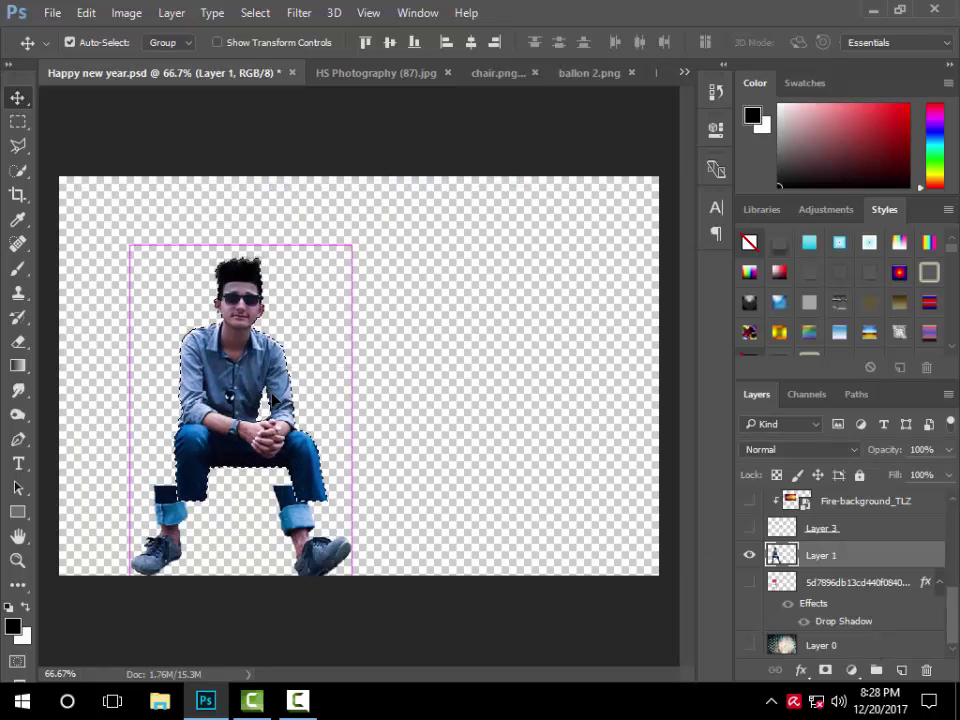
left_click_drag(580, 382, 525, 416)
key("ctrl+z")
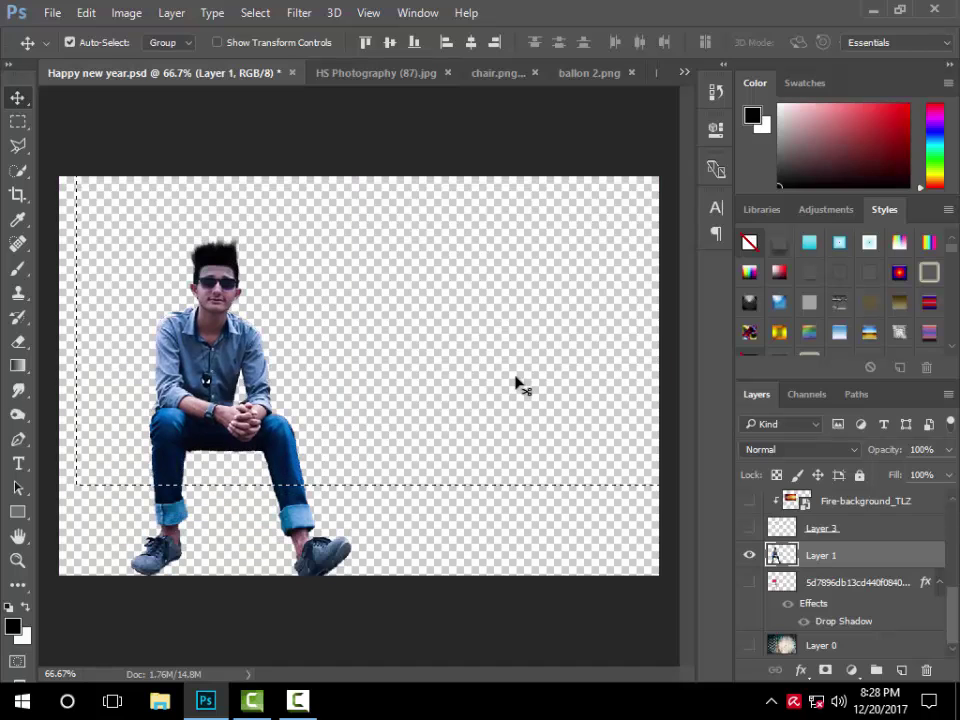
Select the whole canvas and copy the seated man into HS Photography (87).jpg, positioned sitting on the chair
key("ctrl+a")
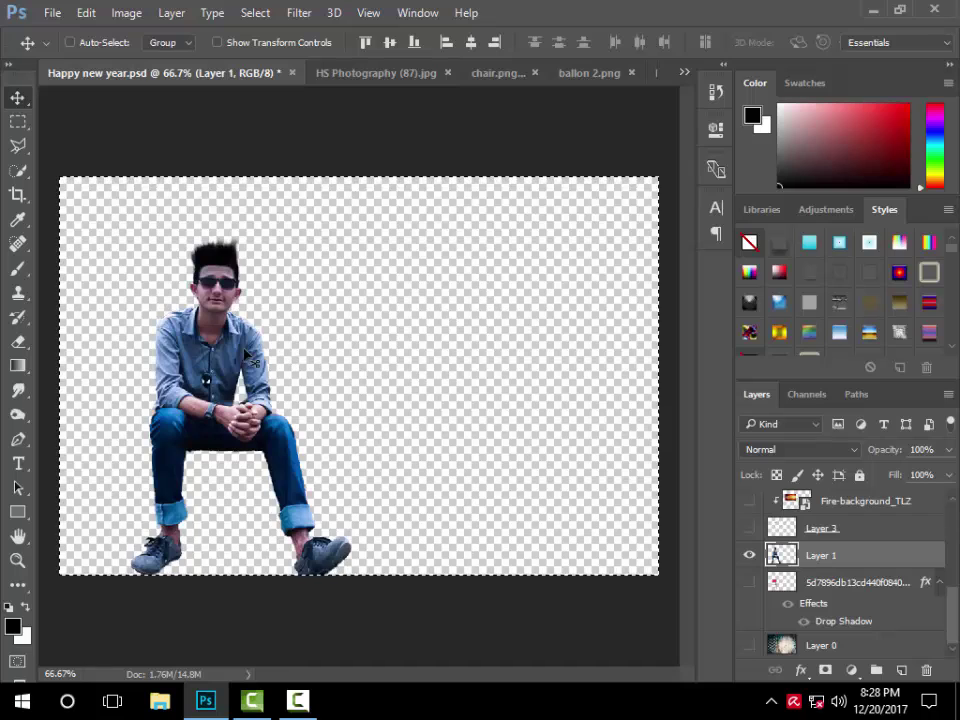
mouse_move(250, 358)
left_mouse_down()
mouse_move(325, 120)
mouse_move(422, 69)
mouse_move(407, 71)
mouse_move(268, 362)
mouse_move(233, 362)
mouse_move(245, 362)
left_mouse_up()
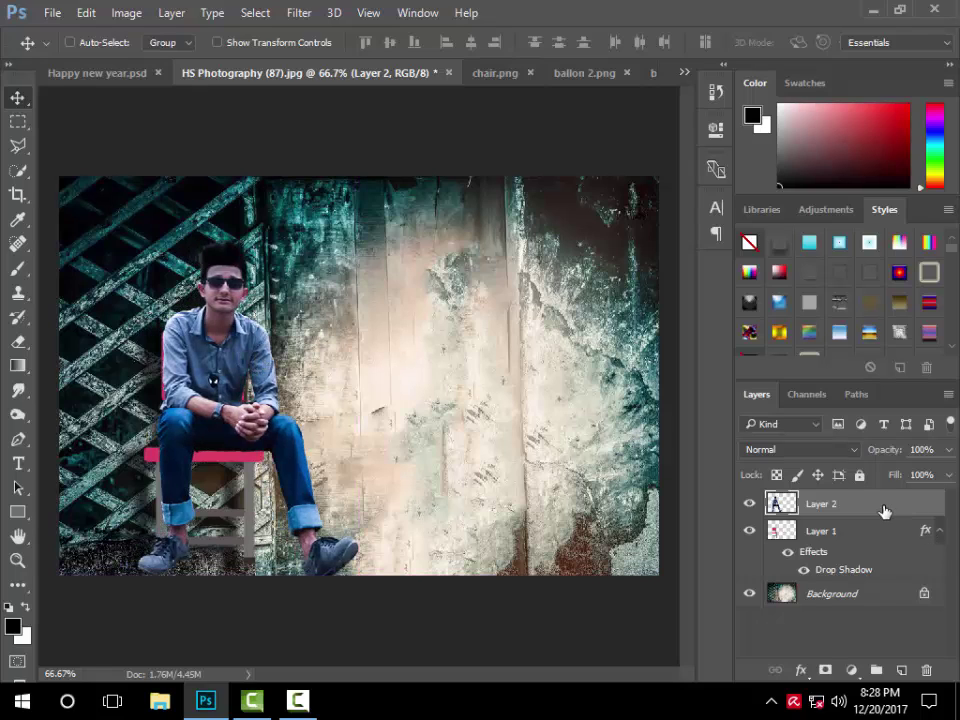
Add a new layer and paint a soft black shadow around the man's shoes with the Brush at size 45 and 26% opacity
left_click(901, 670)
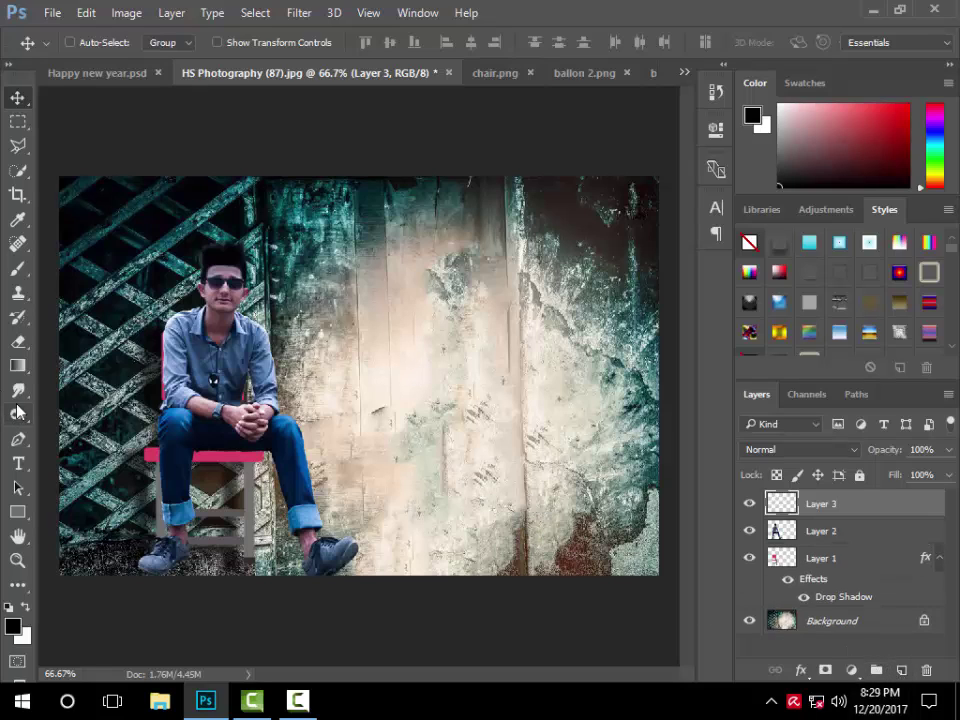
left_click(17, 268)
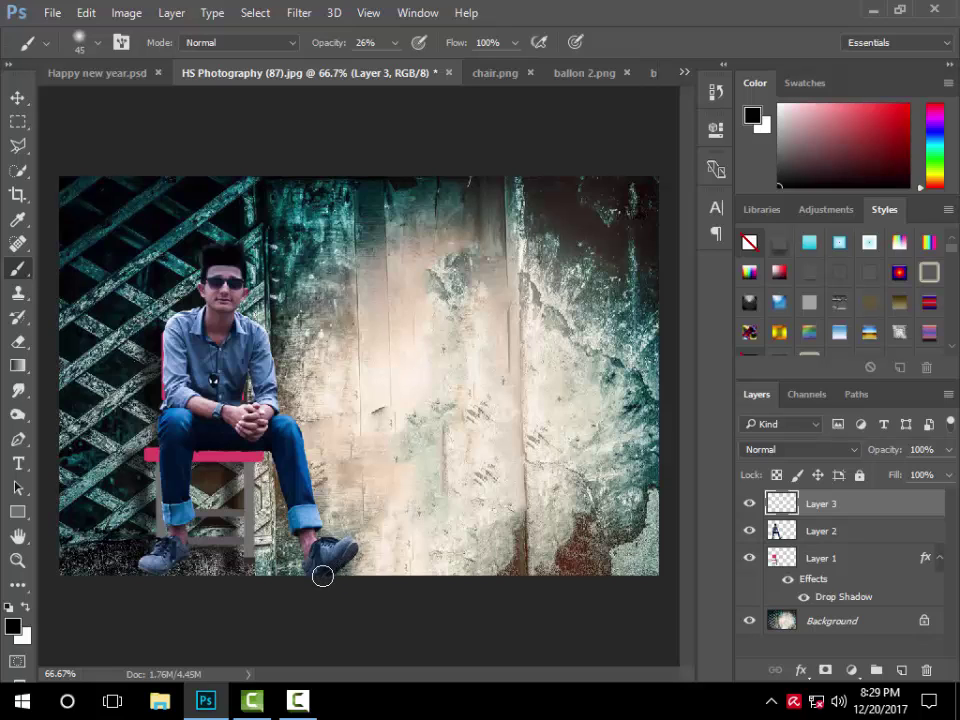
mouse_move(350, 563)
left_mouse_down()
mouse_move(334, 574)
mouse_move(328, 566)
mouse_move(338, 575)
left_mouse_up()
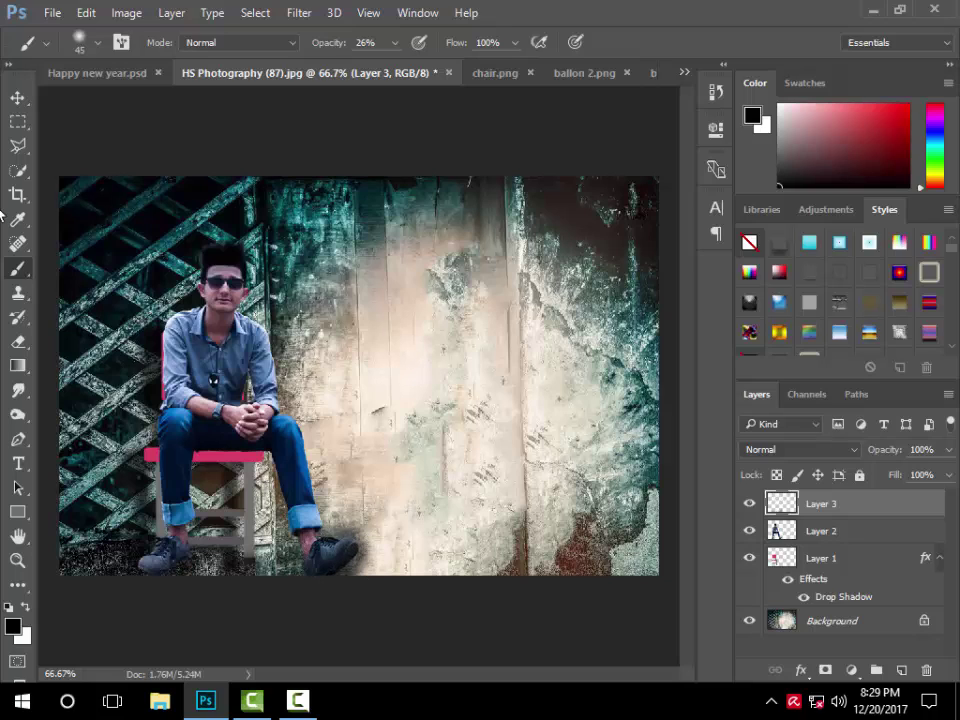
left_click(13, 99)
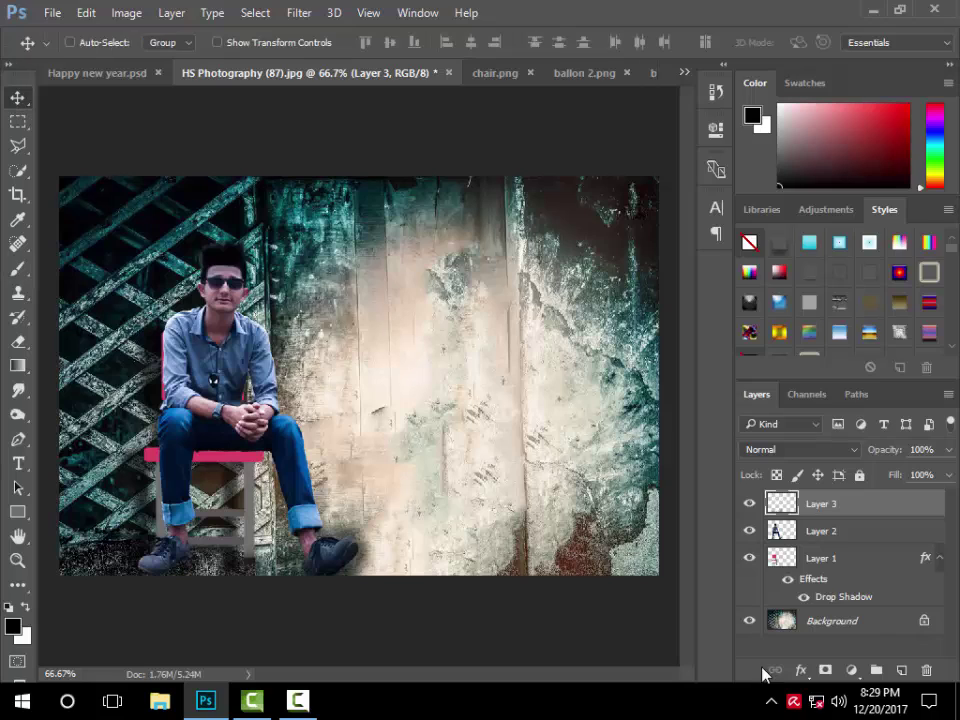
Select the man's sunglasses on Layer 2 with the Quick Selection tool and copy them to a new layer with Layer Via Copy
left_click(848, 531)
left_click(846, 508)
left_click(18, 170)
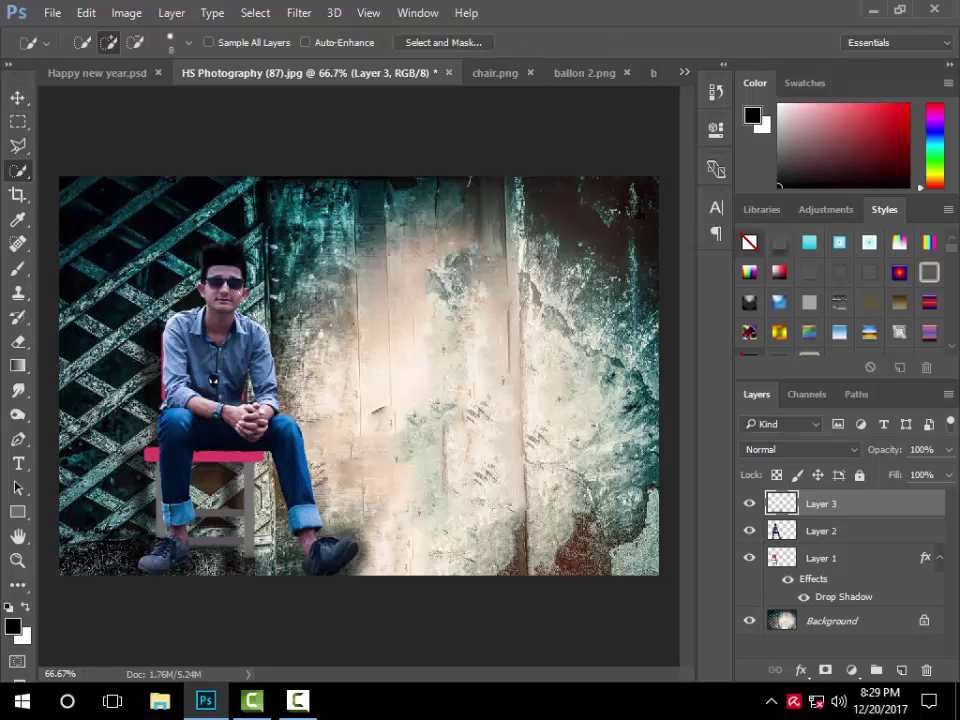
scroll(406, 389, "up", 1)
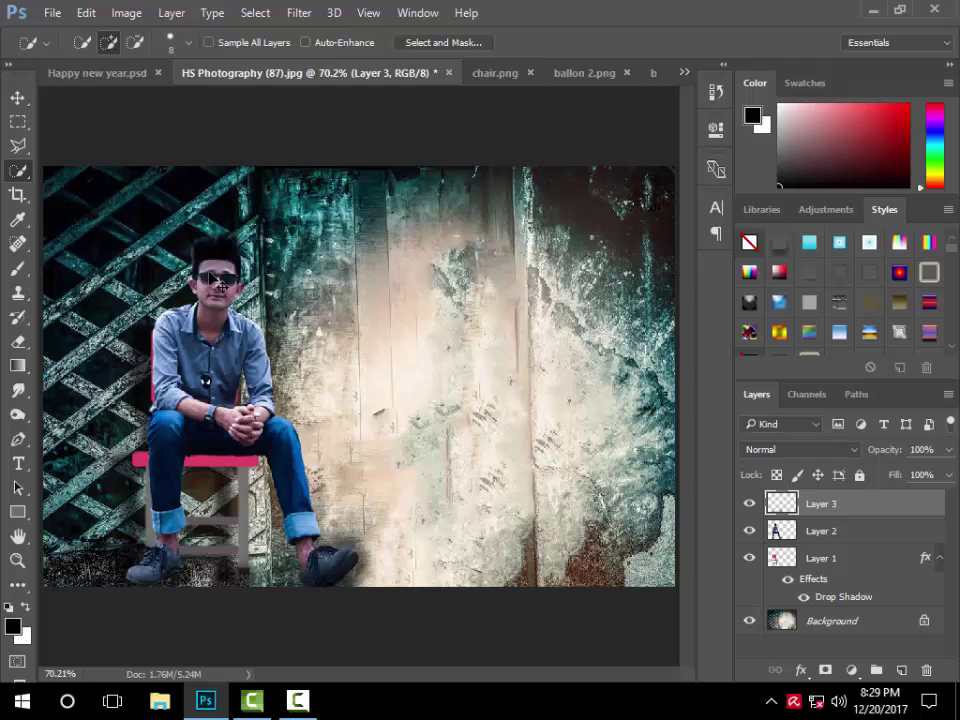
key("ctrl+plus")
left_click_drag(228, 270, 258, 284)
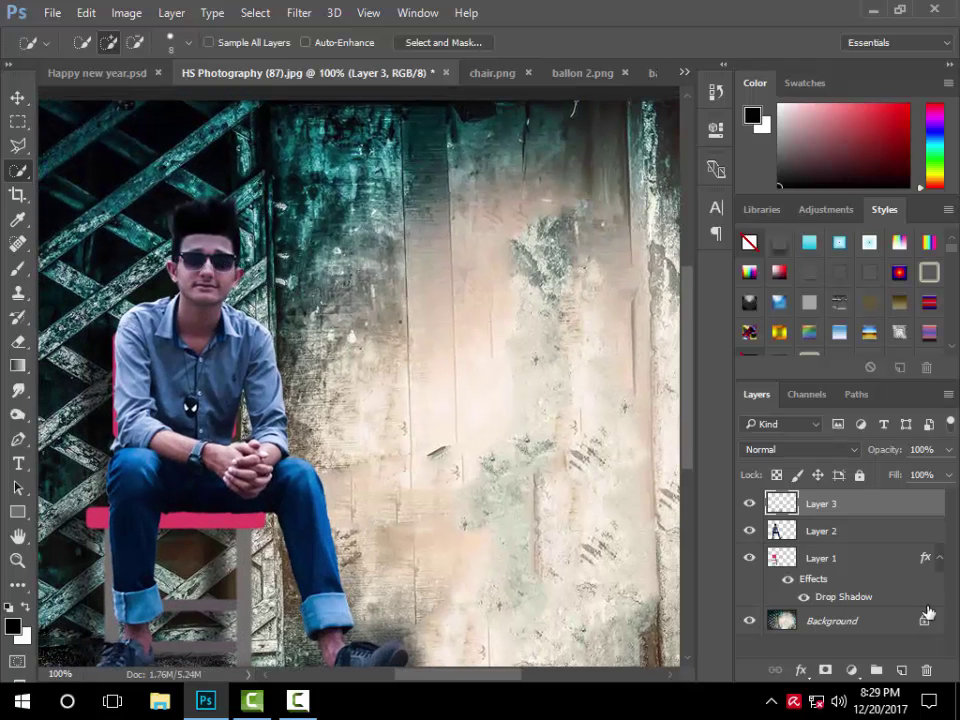
left_click(820, 534)
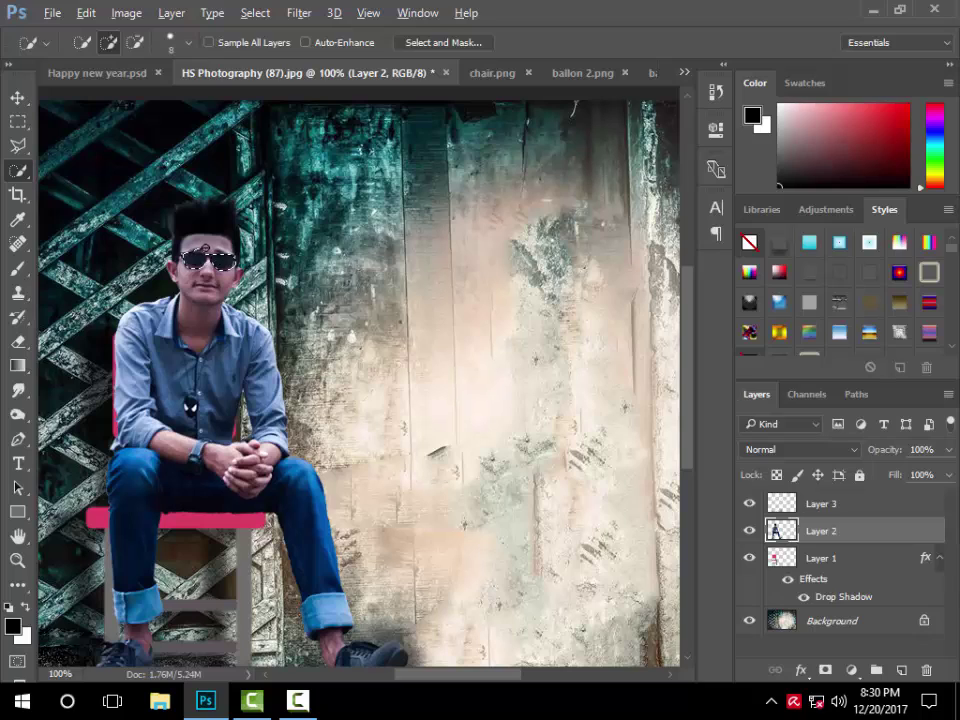
key("alt")
key("alt")
right_click(226, 265)
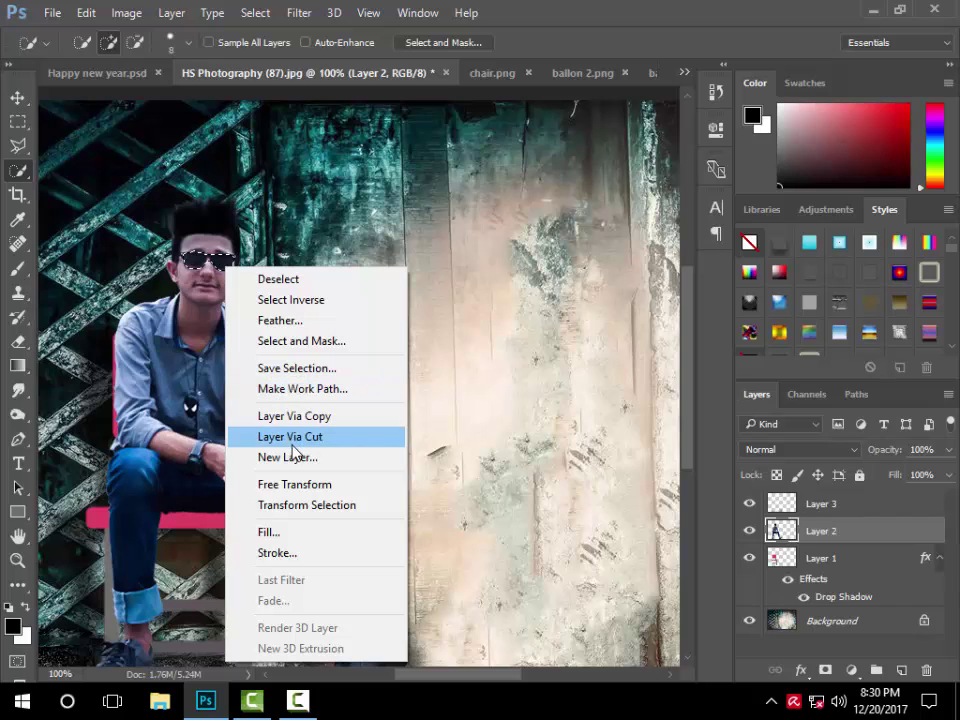
left_click(313, 416)
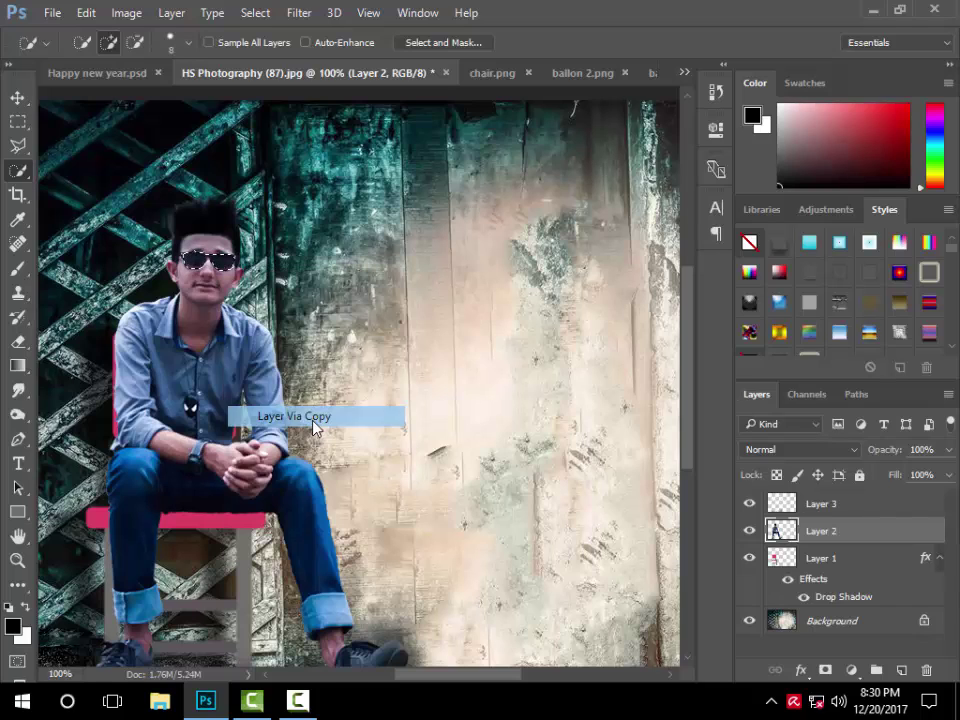
Select the whole canvas of balloon 1.png and copy its three balloons into HS Photography (87).jpg, directly above Layer 4
left_click(553, 80)
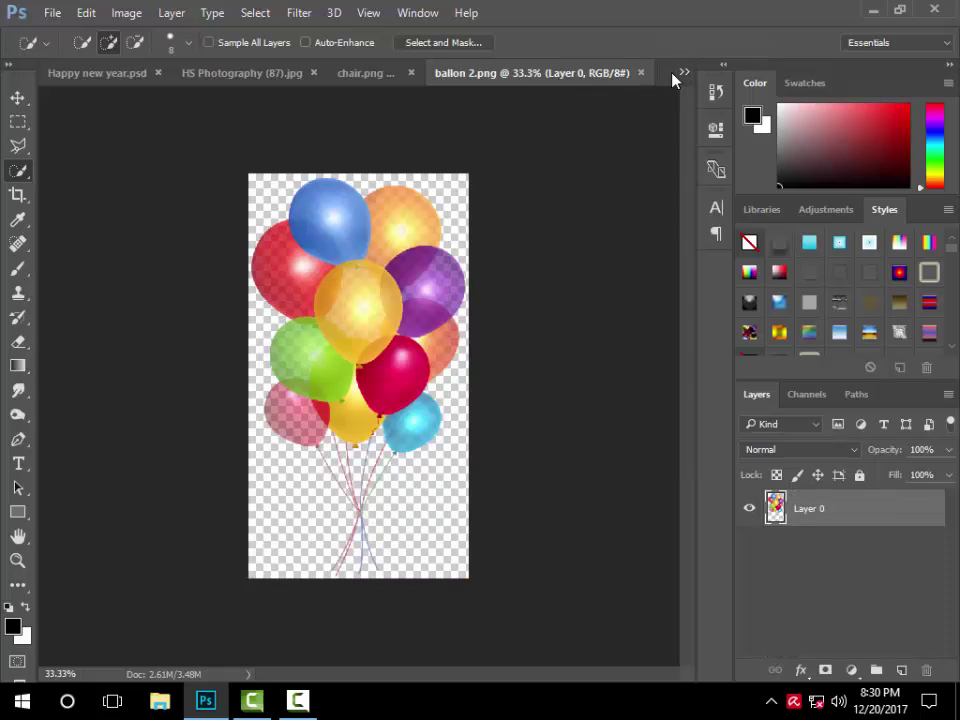
left_click(684, 72)
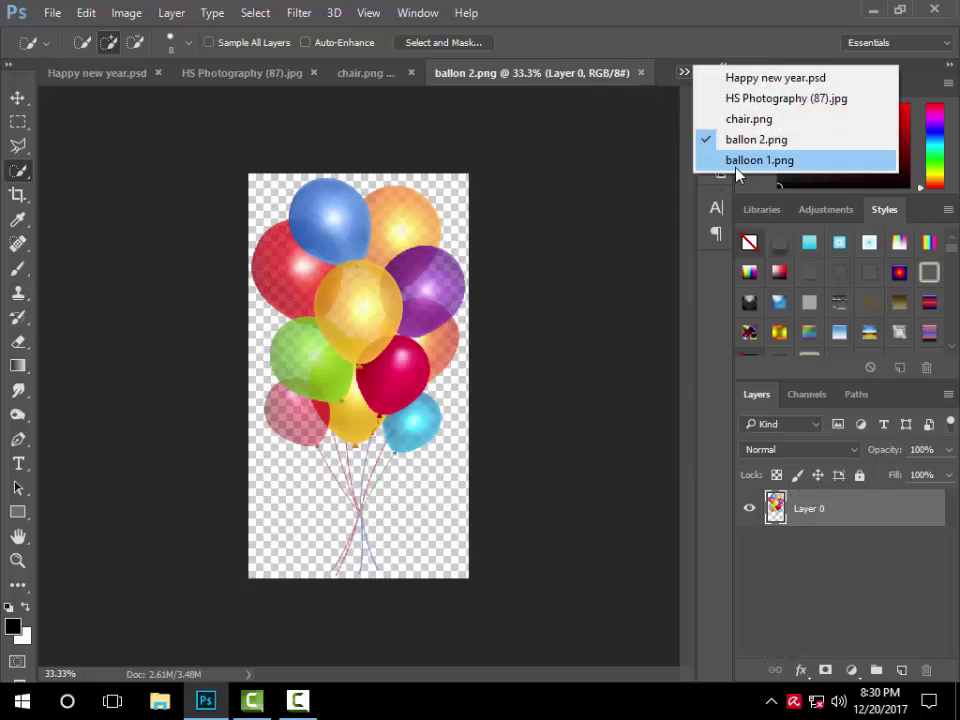
left_click(735, 163)
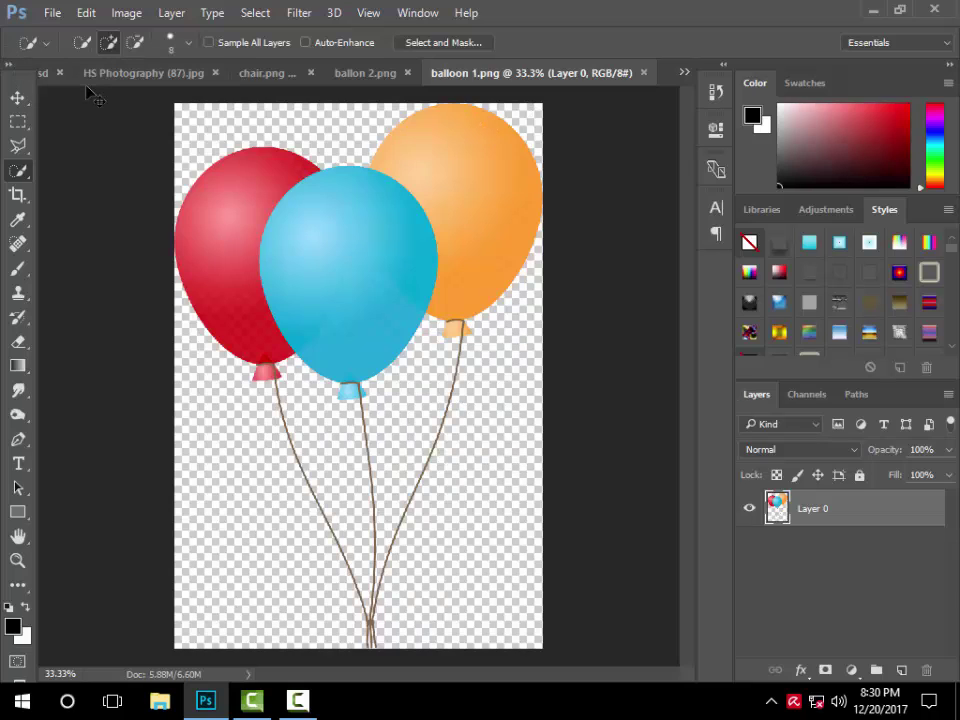
key("ctrl+a")
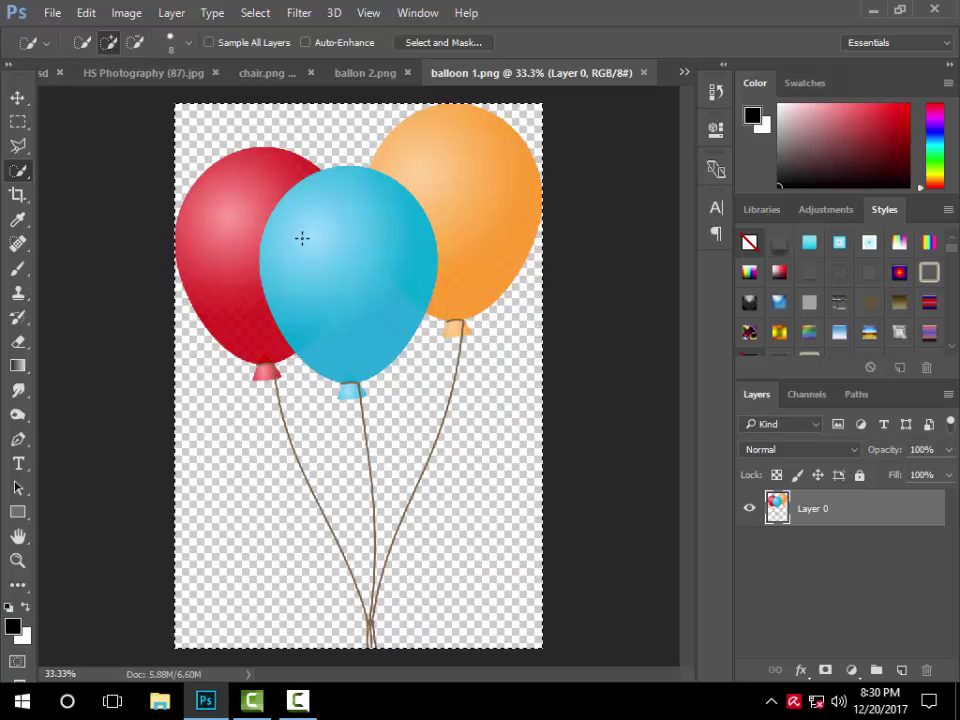
key("v")
left_click_drag(399, 255, 153, 88)
left_click(50, 75)
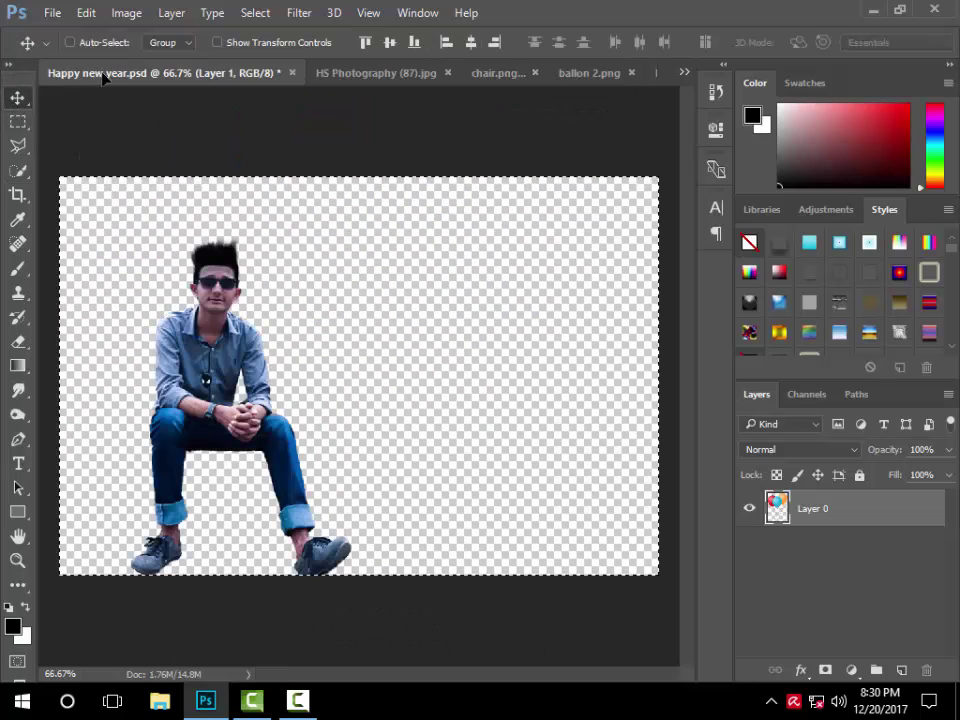
left_click(357, 76)
key("ctrl+v")
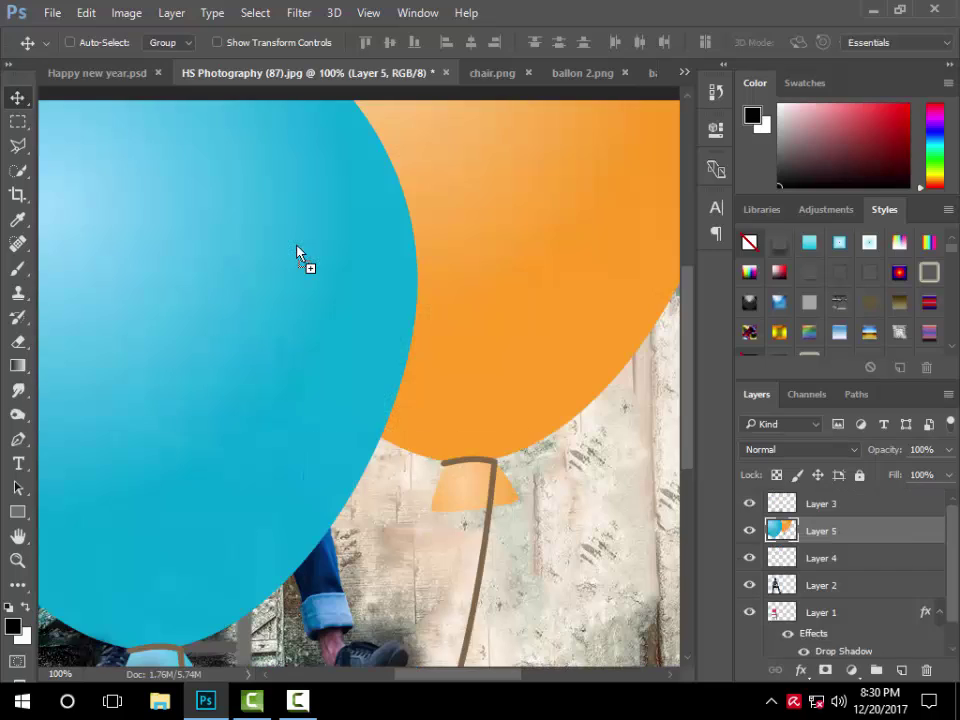
left_click_drag(290, 255, 275, 307)
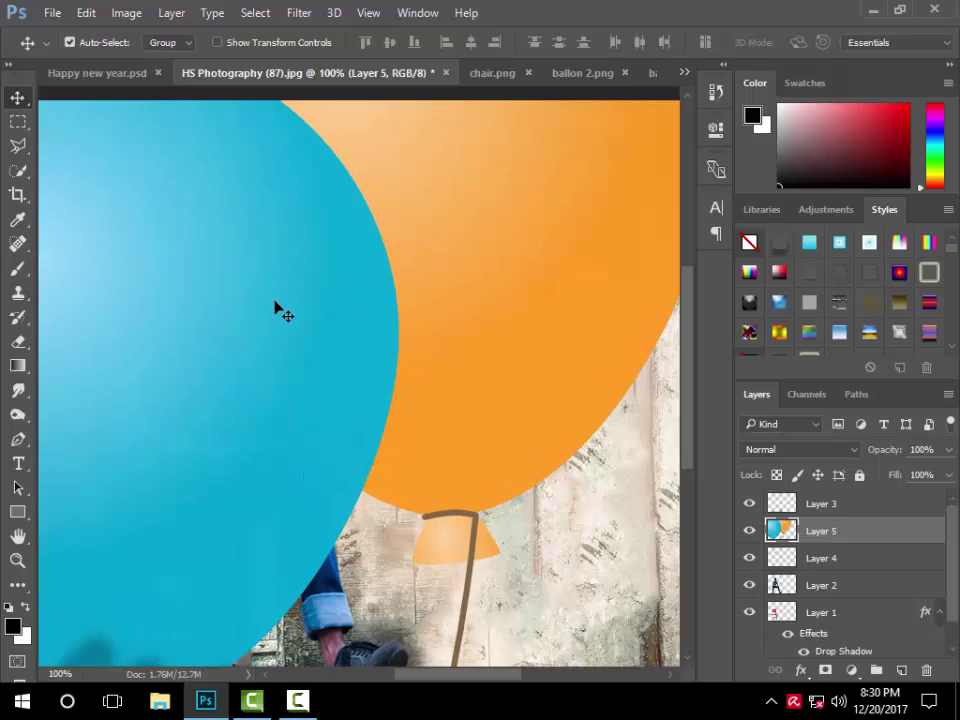
Clip the pasted balloon layer to Layer 4, the sunglasses copy, and shift the balloons within it
key("ctrl+0")
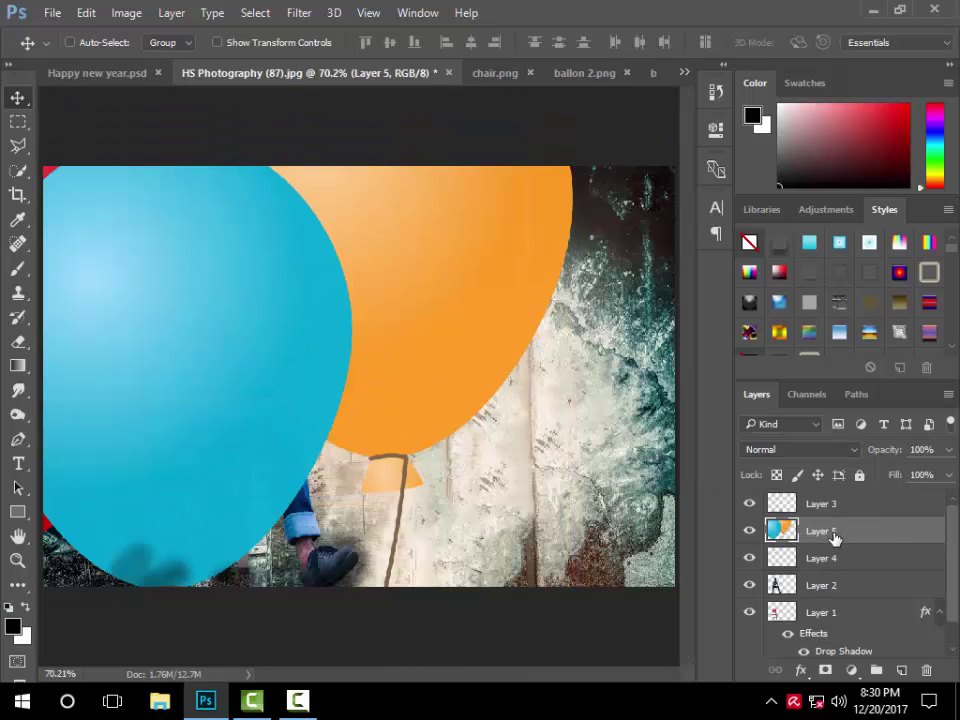
left_click(840, 544, "alt")
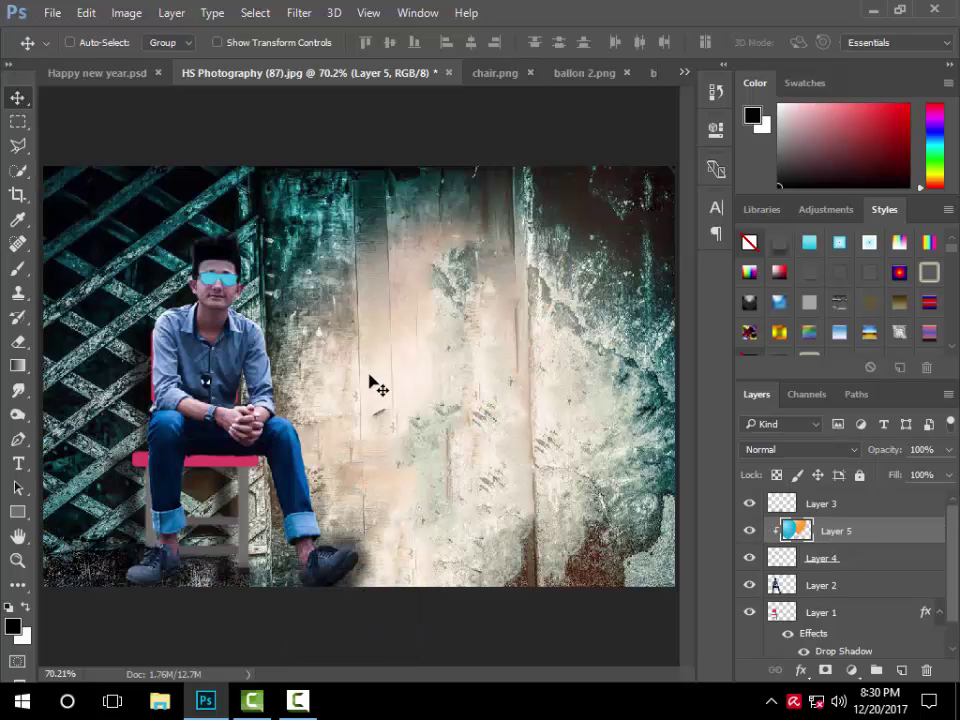
left_click_drag(289, 323, 350, 335)
Scale the clipped balloons to 23.68% and position them so the orange balloon fills the sunglass lenses
key("ctrl+t")
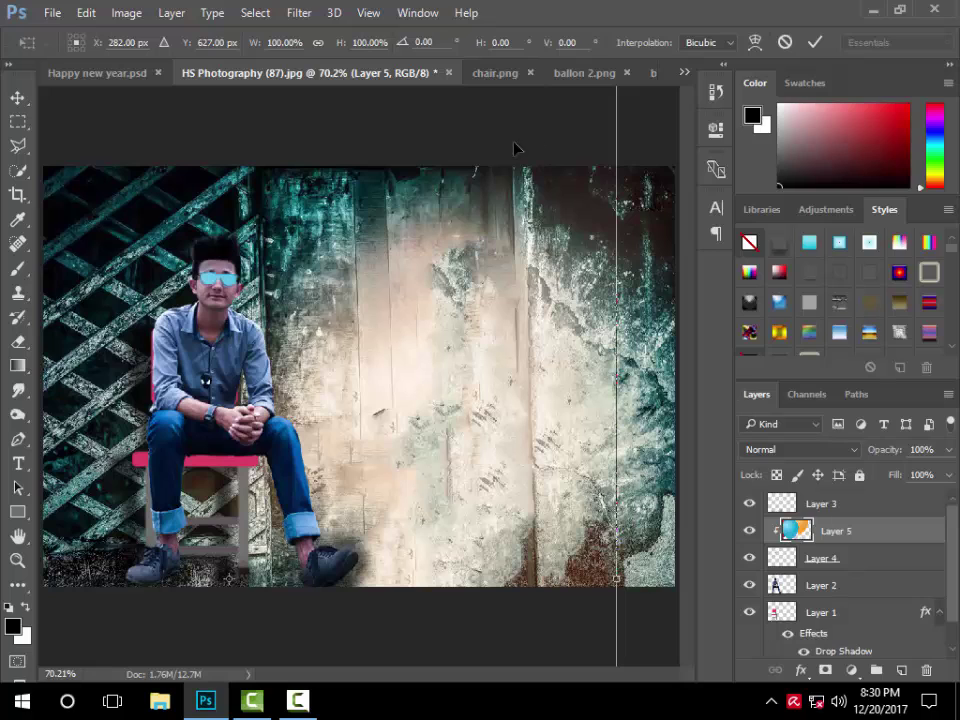
key("ctrl+0")
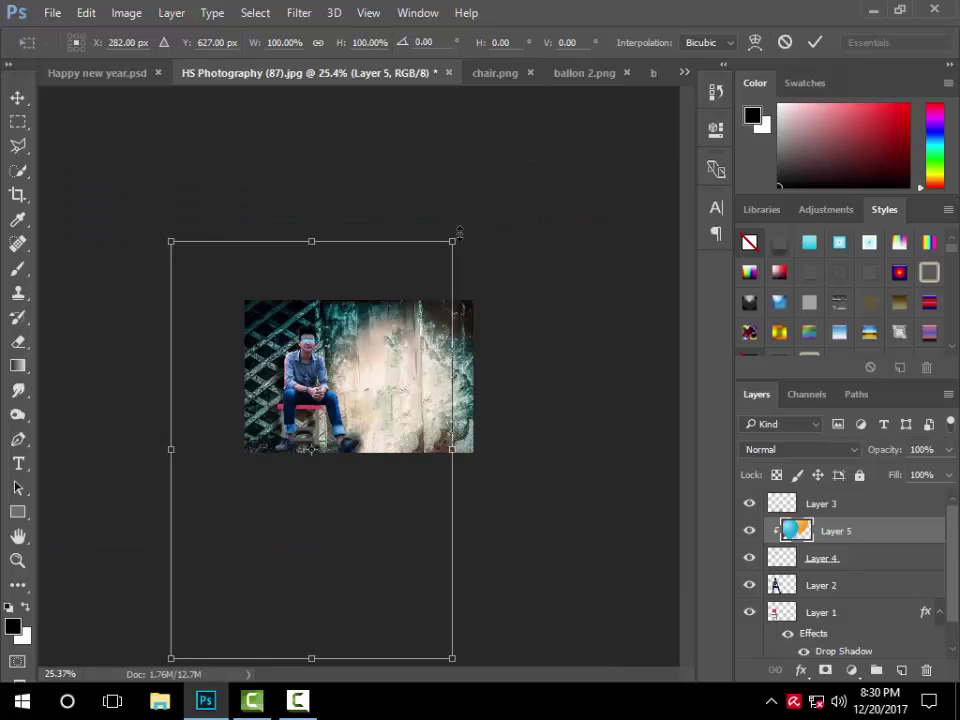
left_click_drag(455, 237, 326, 306)
key("ctrl+0")
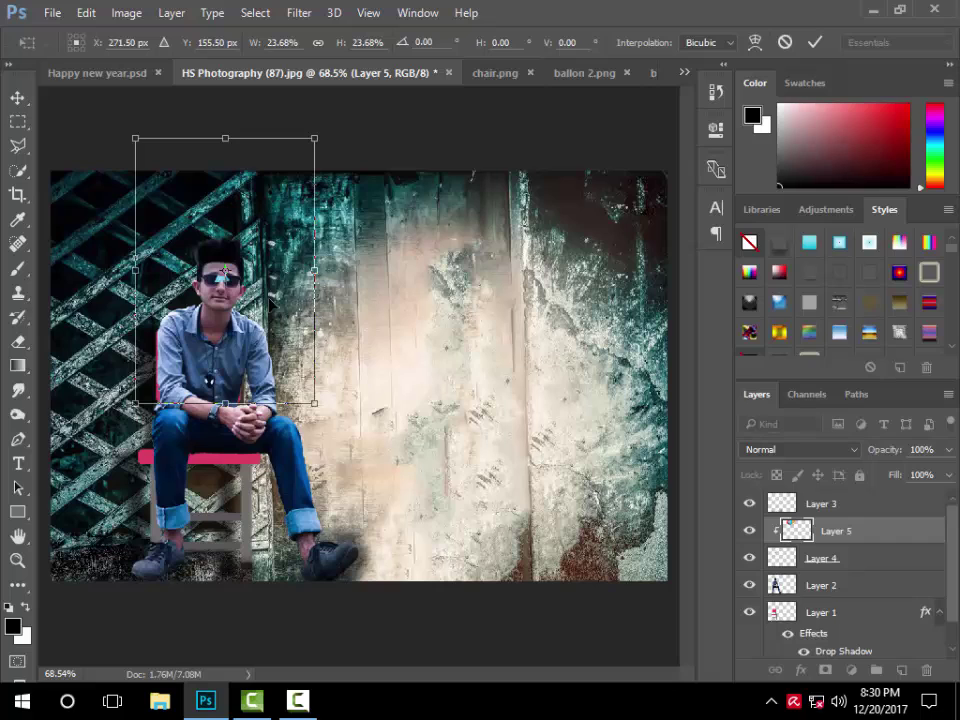
left_click_drag(277, 245, 252, 318)
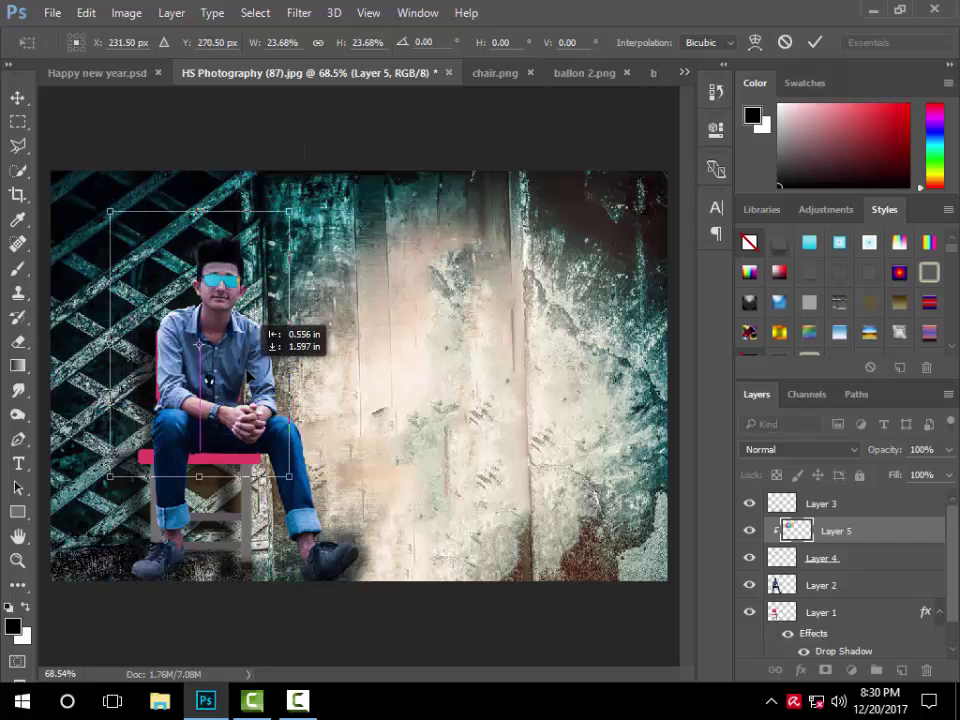
left_click_drag(246, 376, 207, 376)
key("Return")
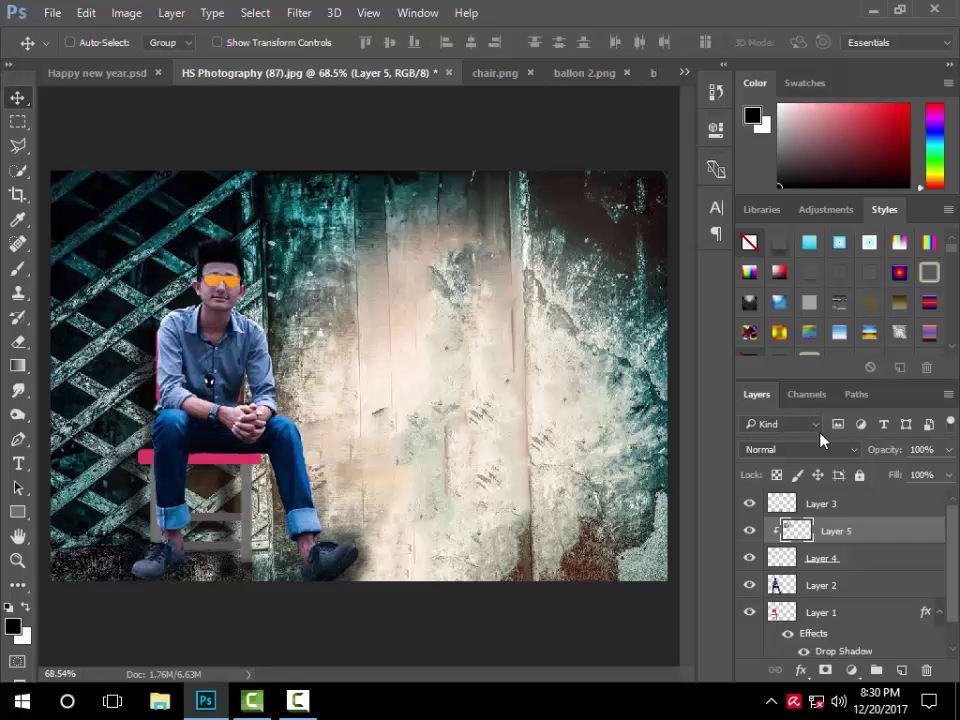
Select Layer 3 and copy the balloon bunch from ballon 2.png into HS Photography (87).jpg above it
left_click(897, 499)
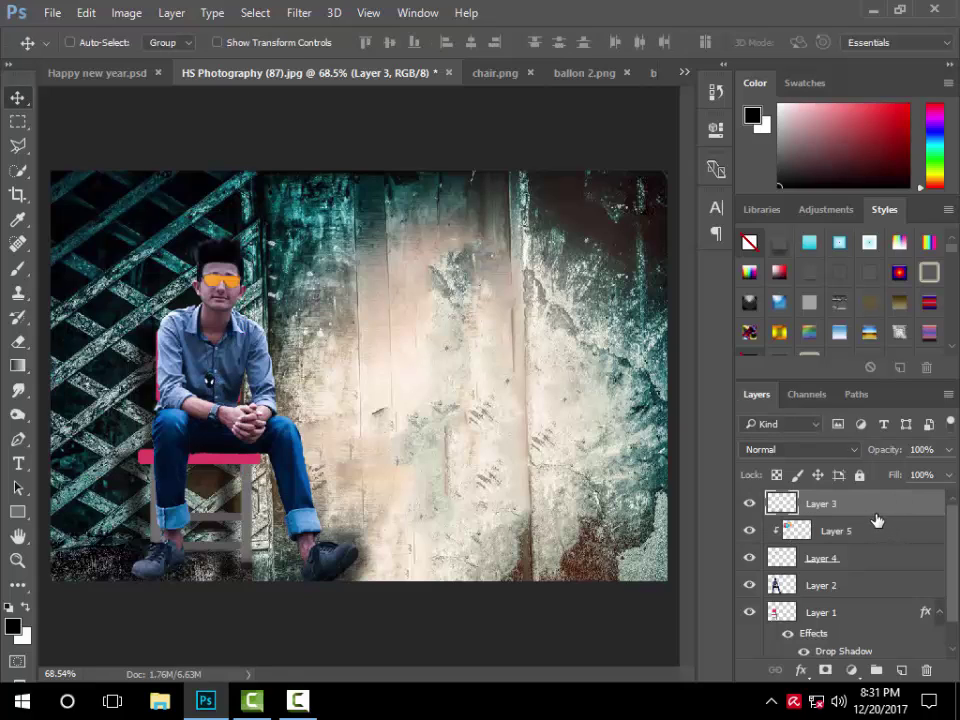
left_click(564, 75)
left_click_drag(412, 290, 447, 319)
scroll(447, 315, "up", 1)
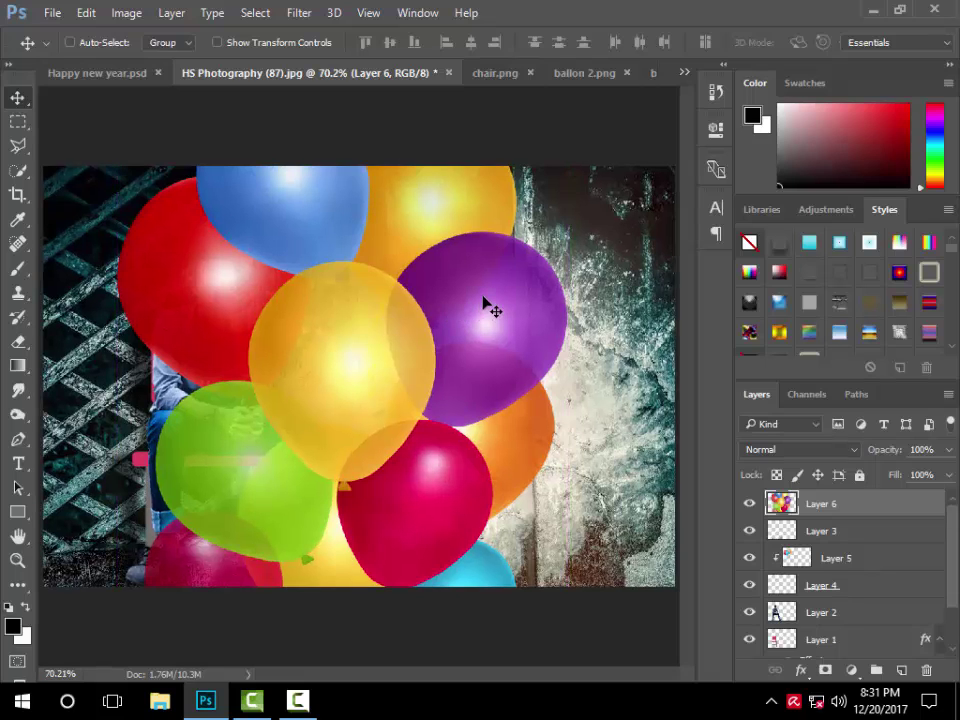
Scale the balloon bunch to about 25%, rotate it about -8 degrees and place it high on the wall, well to the man's right
key("ctrl+t")
scroll(479, 295, "down", 5)
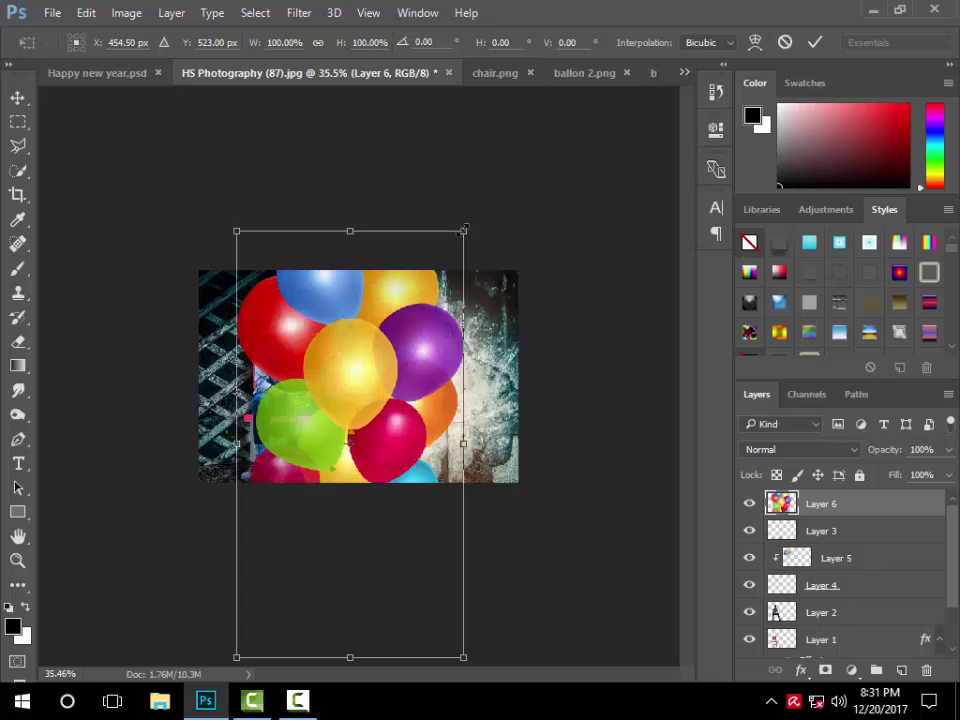
left_click_drag(463, 231, 336, 572, "shift")
left_click_drag(270, 580, 455, 307)
left_click_drag(565, 260, 559, 261)
left_click_drag(470, 302, 446, 302)
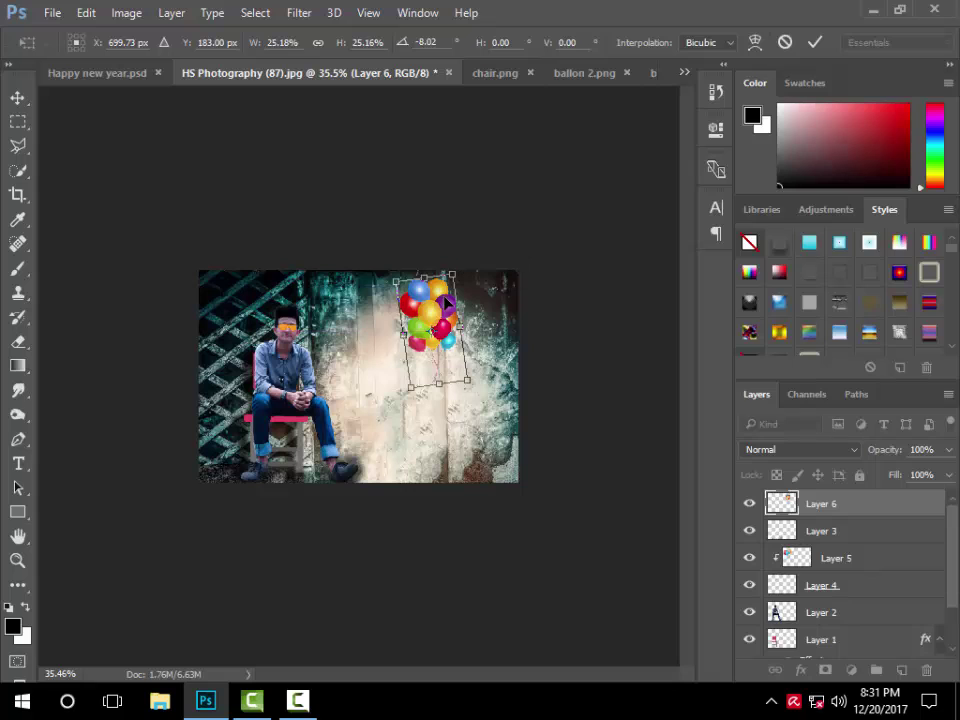
key("Return")
key("ctrl+0")
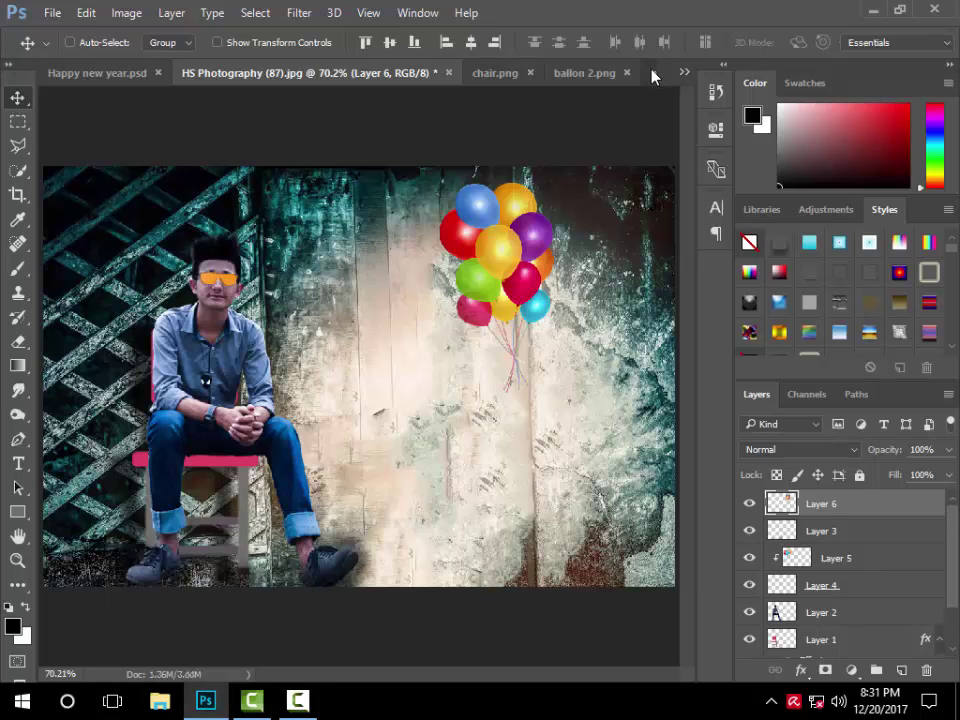
Copy the three balloons from balloon 1.png into HS Photography (87).jpg as a new layer above the balloon bunch
left_click(653, 73)
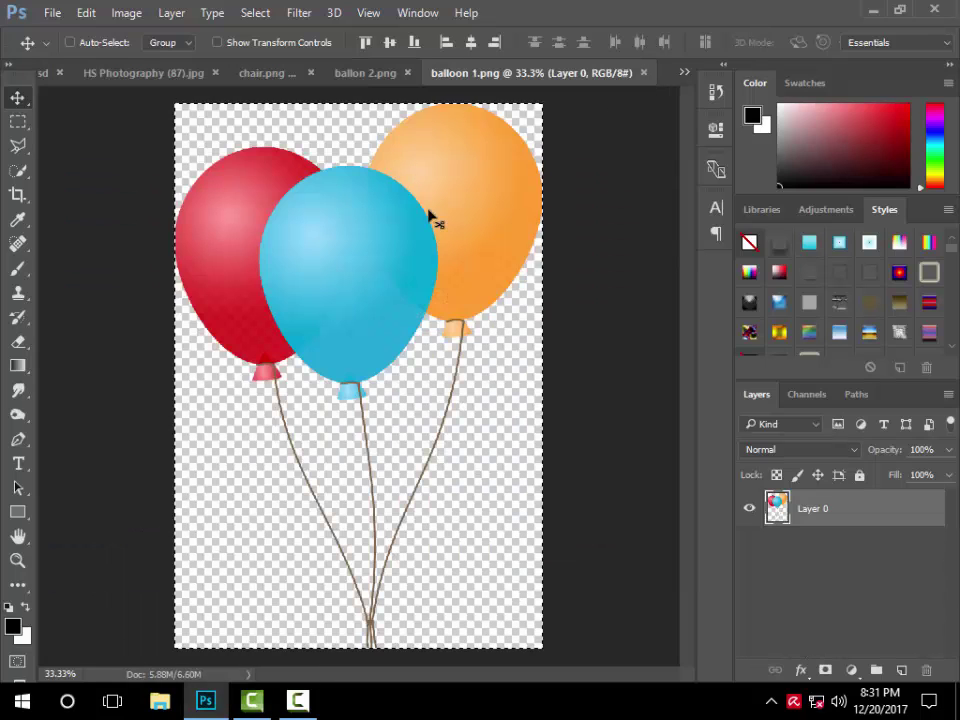
left_click(347, 73)
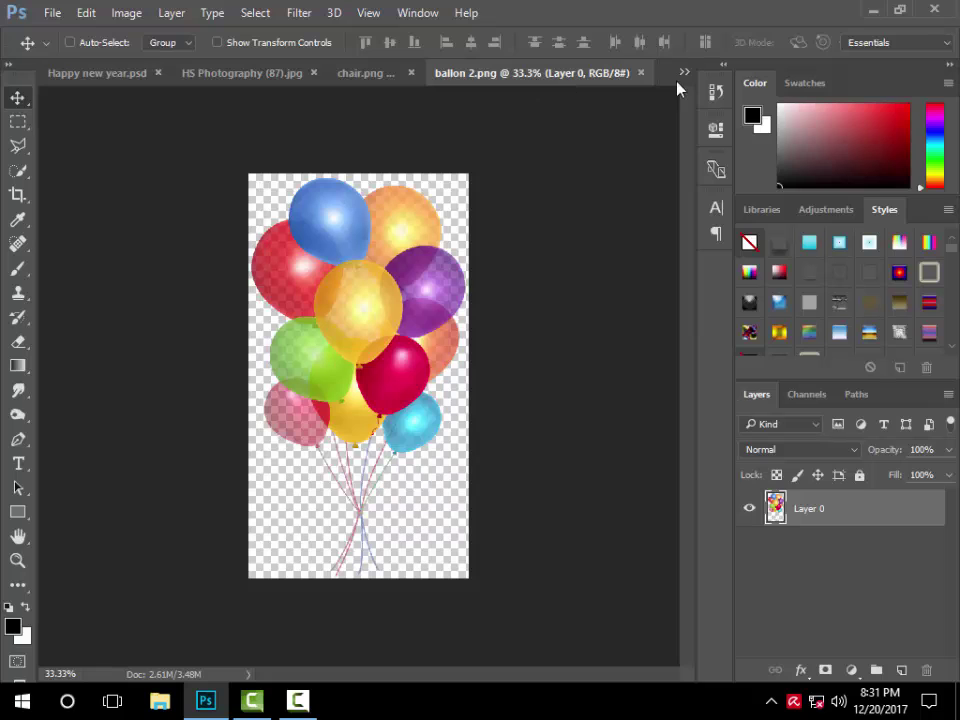
left_click(684, 72)
left_click(722, 161)
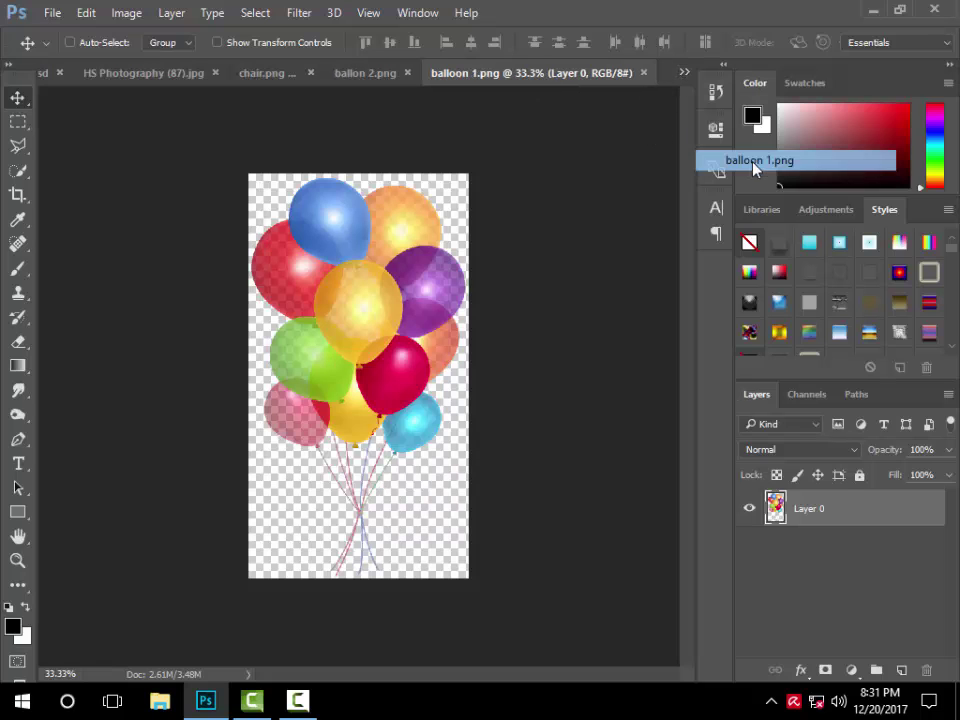
left_click_drag(396, 221, 469, 412)
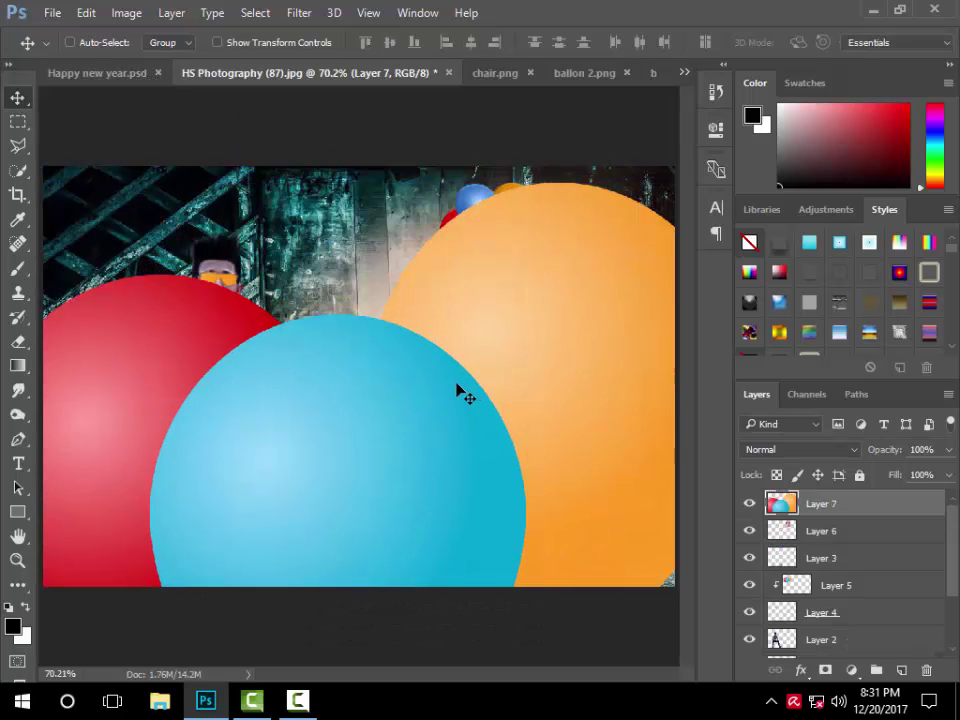
Scale the three balloons to about 16.6%, tilt them slightly counter-clockwise and place them in the photo's upper-right corner
key("ctrl+t")
key("ctrl+0")
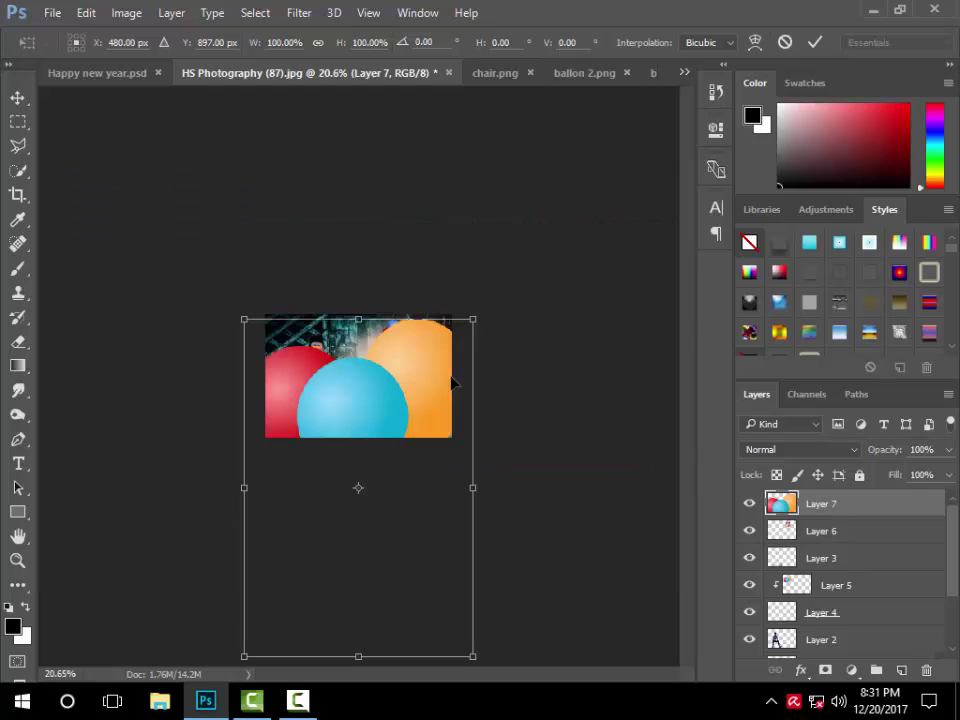
left_click_drag(474, 317, 398, 386)
scroll(395, 381, "up", 5)
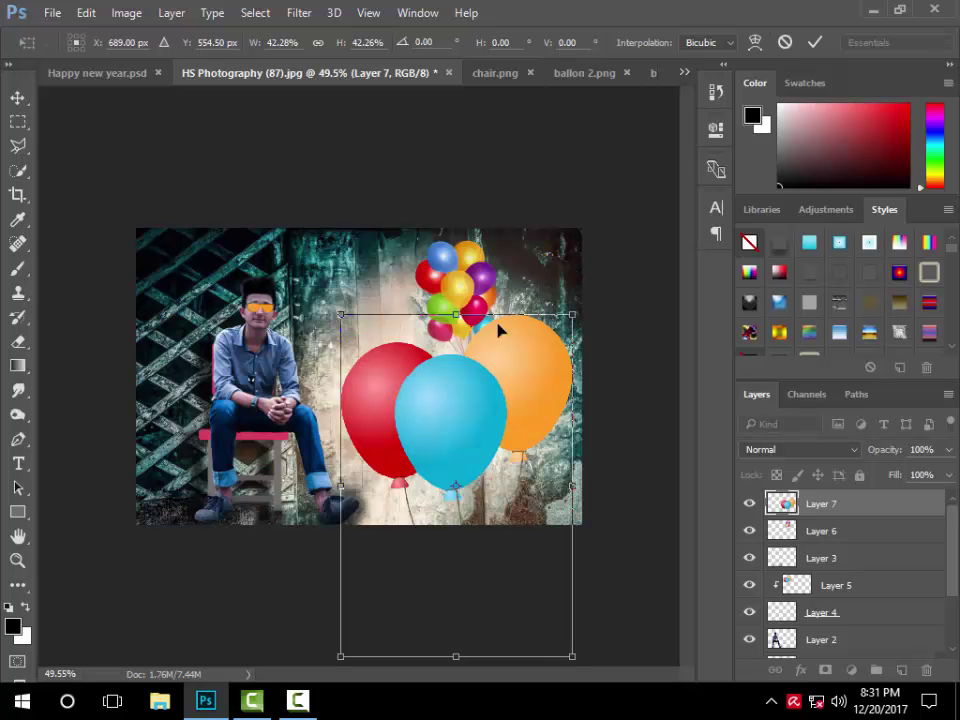
left_click_drag(572, 315, 551, 281)
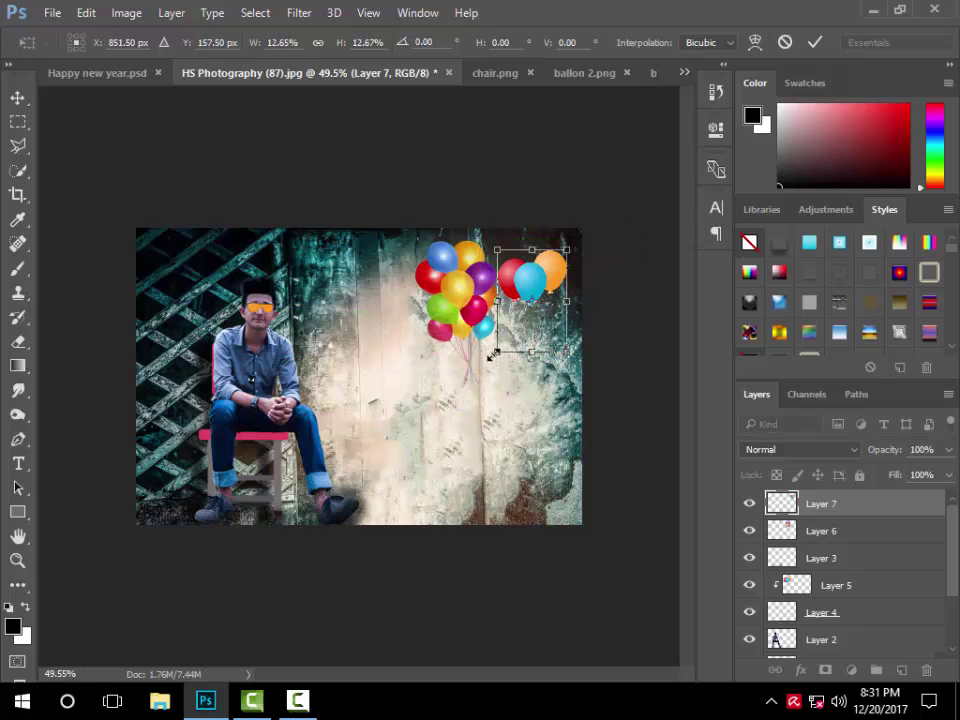
left_click_drag(493, 354, 474, 384)
mouse_move(549, 290)
left_mouse_down()
mouse_move(558, 264)
mouse_move(559, 279)
left_mouse_up()
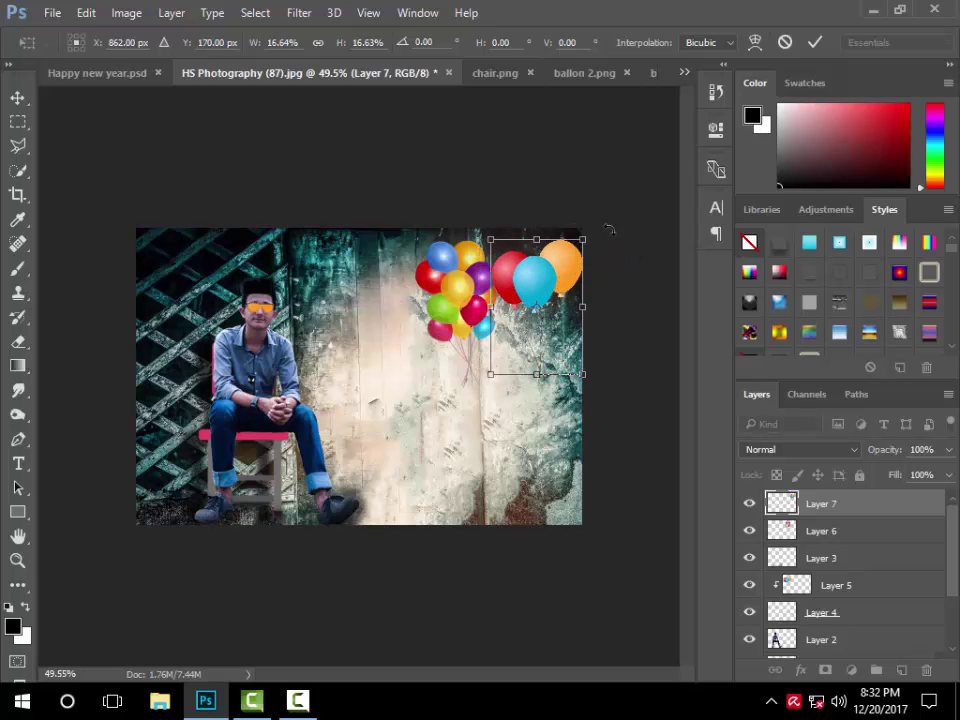
left_click_drag(609, 231, 600, 212)
key("Return")
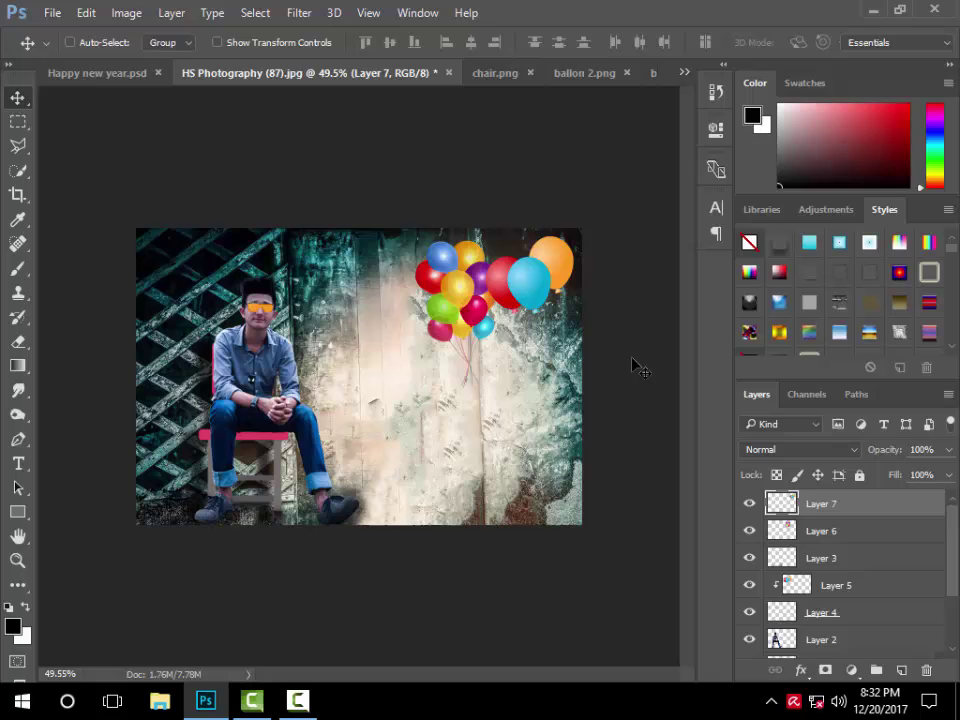
Move the balloon bunch on Layer 6 slightly left, away from the three balloons, and reselect Layer 7
left_click(808, 531)
mouse_move(430, 288)
left_mouse_down()
mouse_move(408, 282)
mouse_move(416, 306)
mouse_move(416, 286)
left_mouse_up()
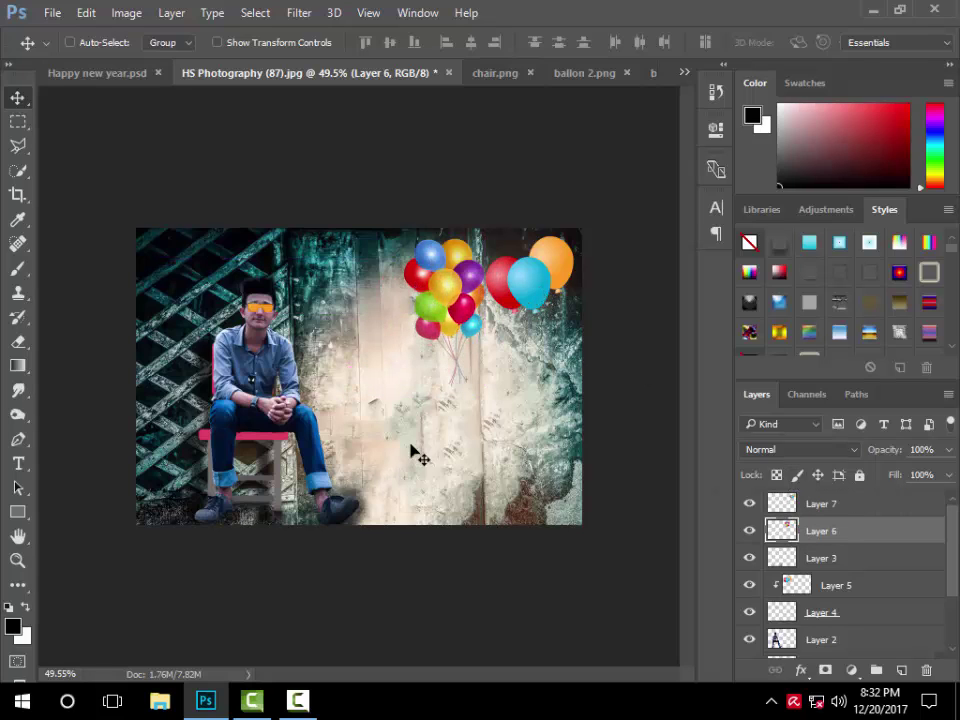
left_click(886, 508)
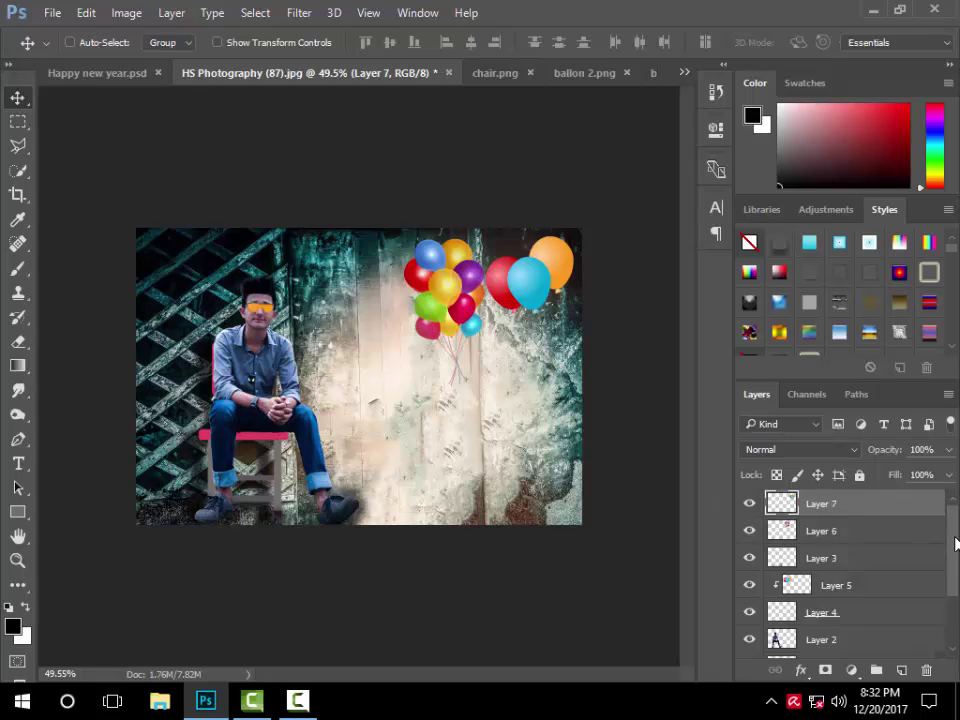
Add the text "Happy new year" in pink 63 pt Acquaintance on the wall beside the seated man
left_click(18, 463)
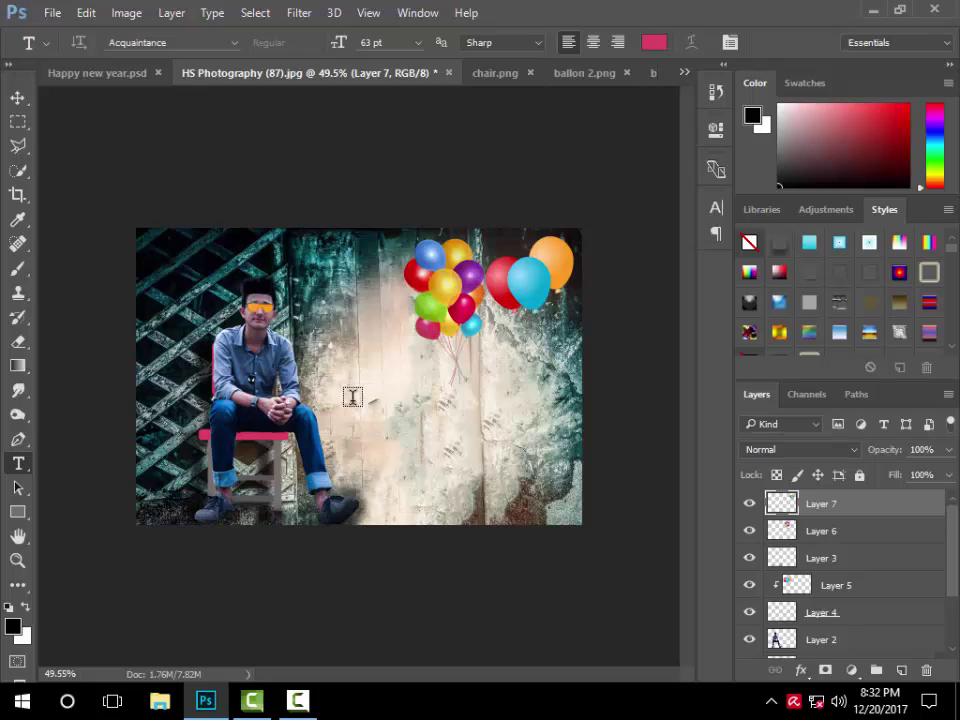
left_click(352, 397)
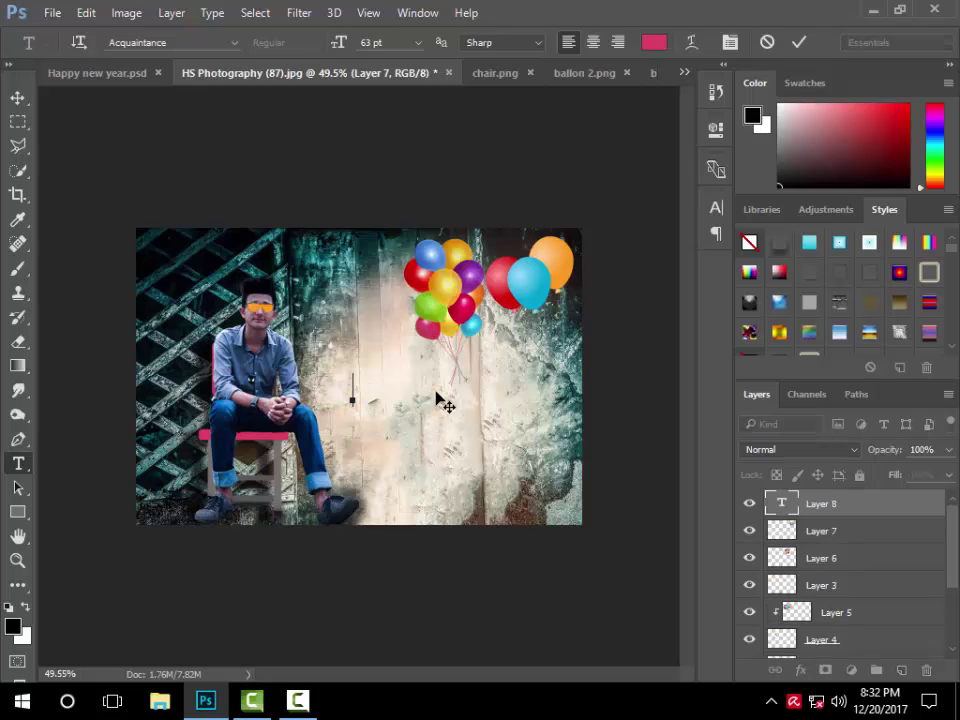
type("HAPP")
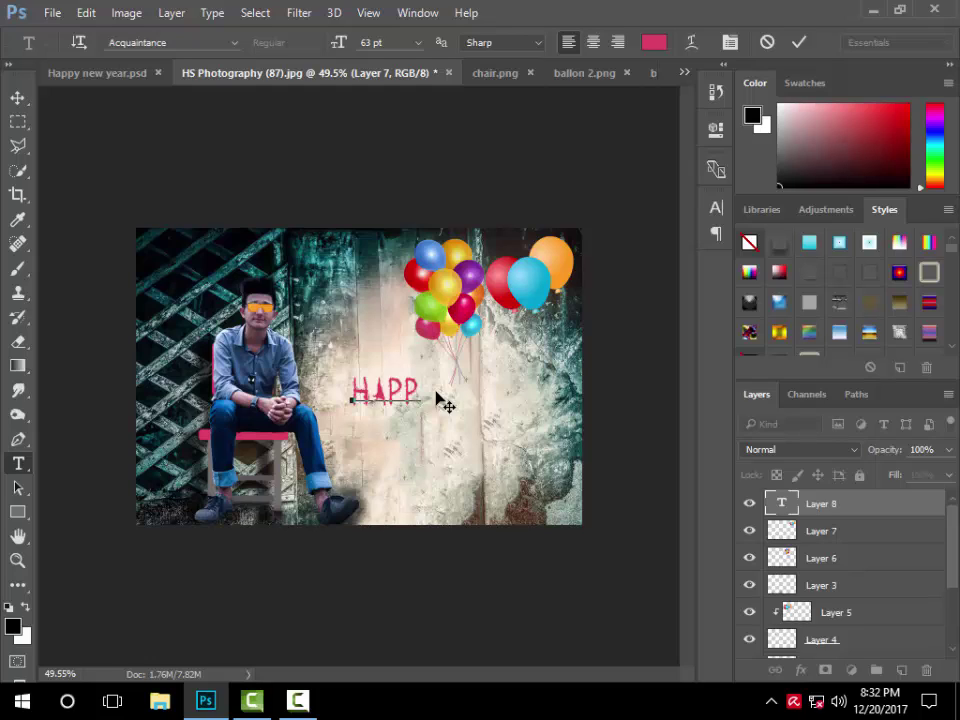
type("Y NE")
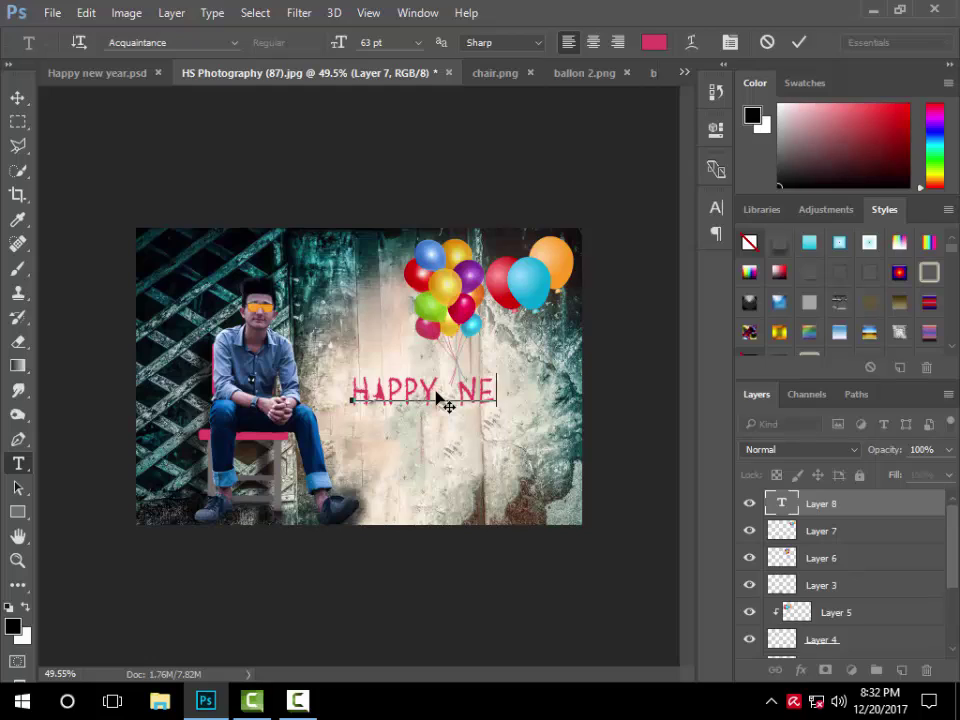
type("W YE")
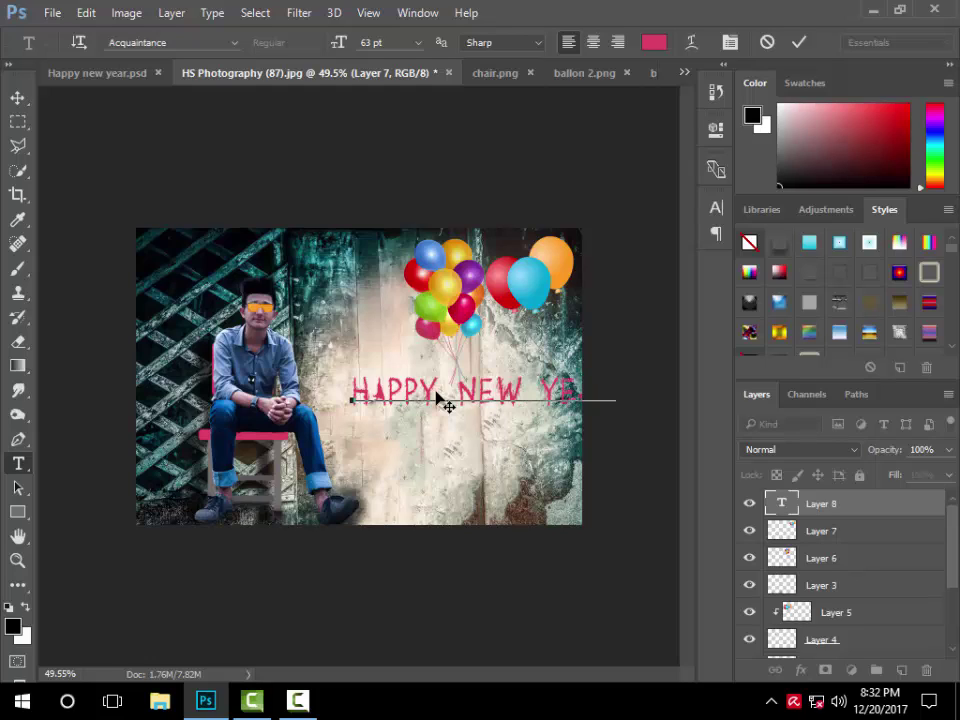
left_click(798, 42)
Move the greeting slightly left and down so it fits inside the photo, and reduce its font size to 60 pt
key("v")
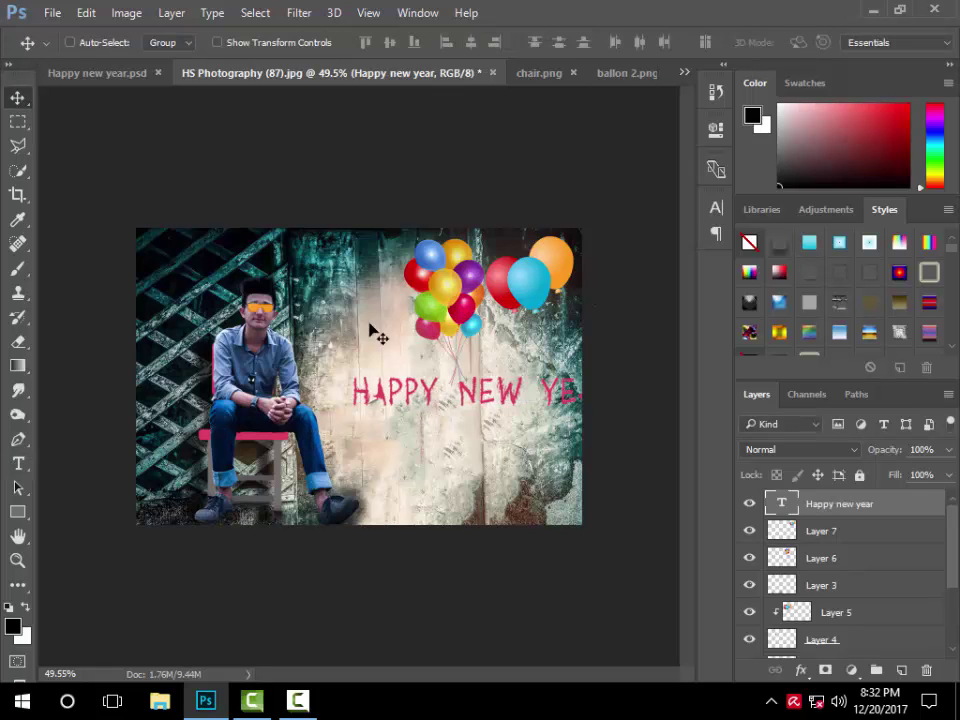
left_click_drag(371, 332, 463, 396)
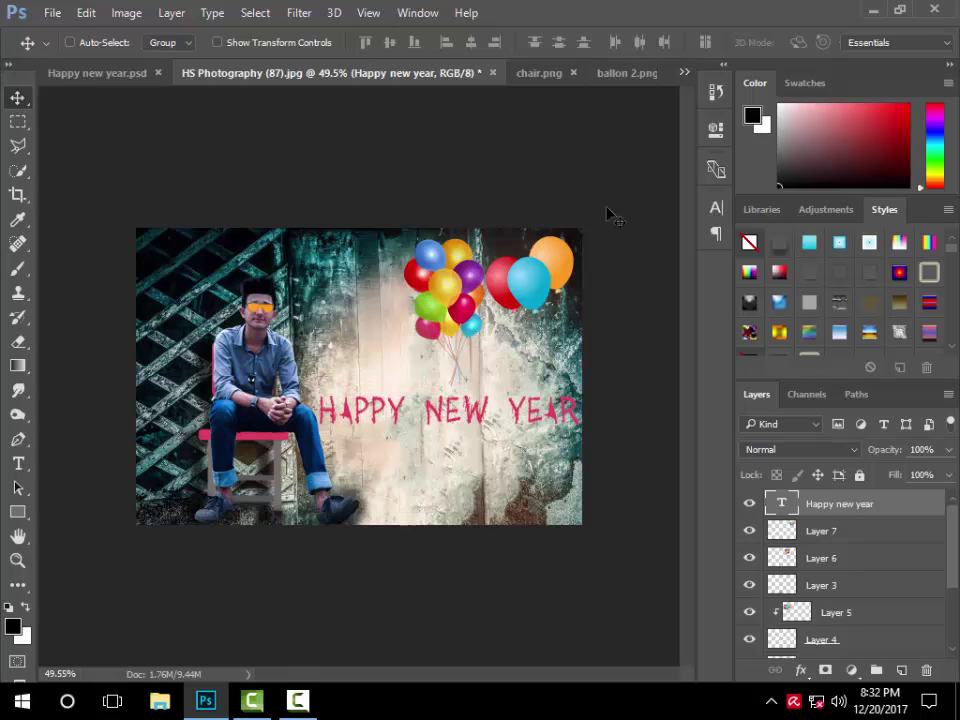
left_click(716, 207)
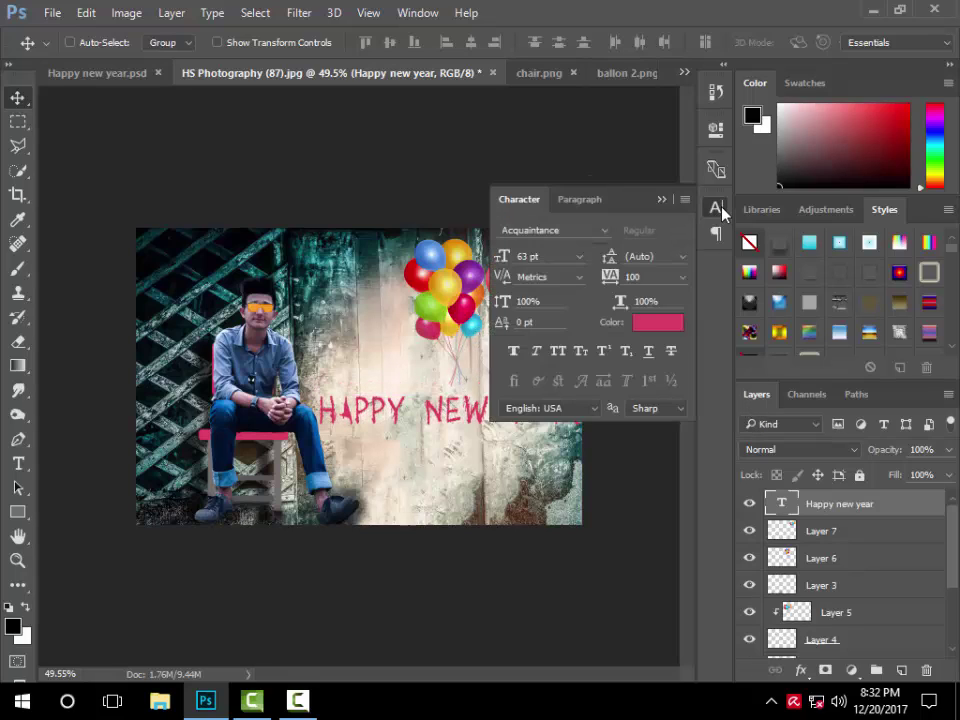
left_click_drag(508, 262, 496, 262)
left_click(712, 207)
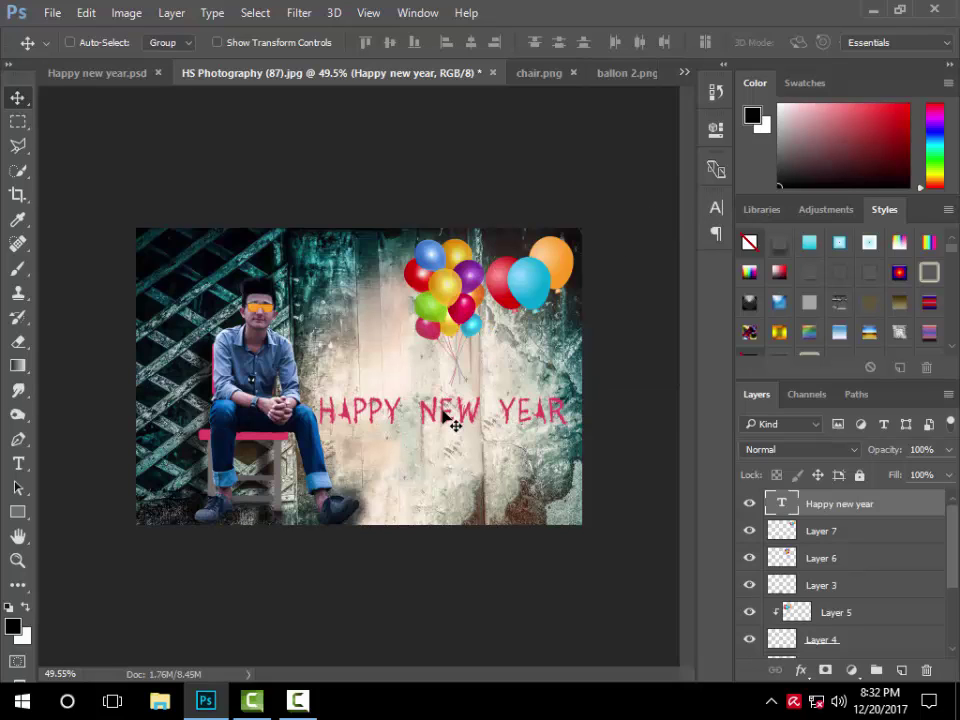
left_click_drag(450, 420, 448, 414)
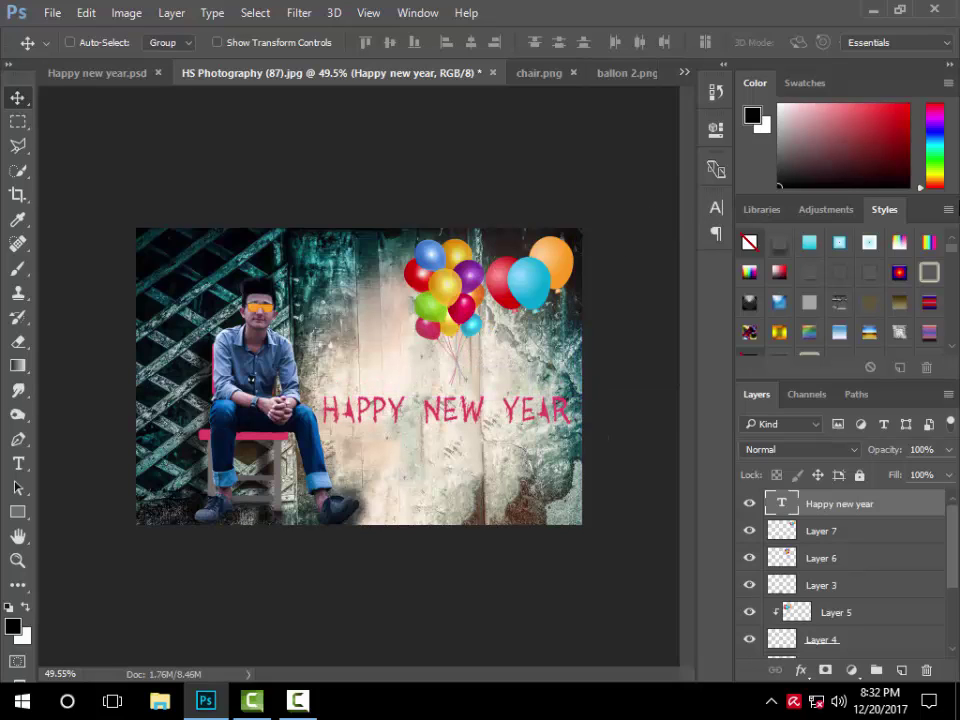
Apply the black embossed layer style preset to the Happy new year text and collapse its effects list
left_click_drag(953, 256, 953, 328)
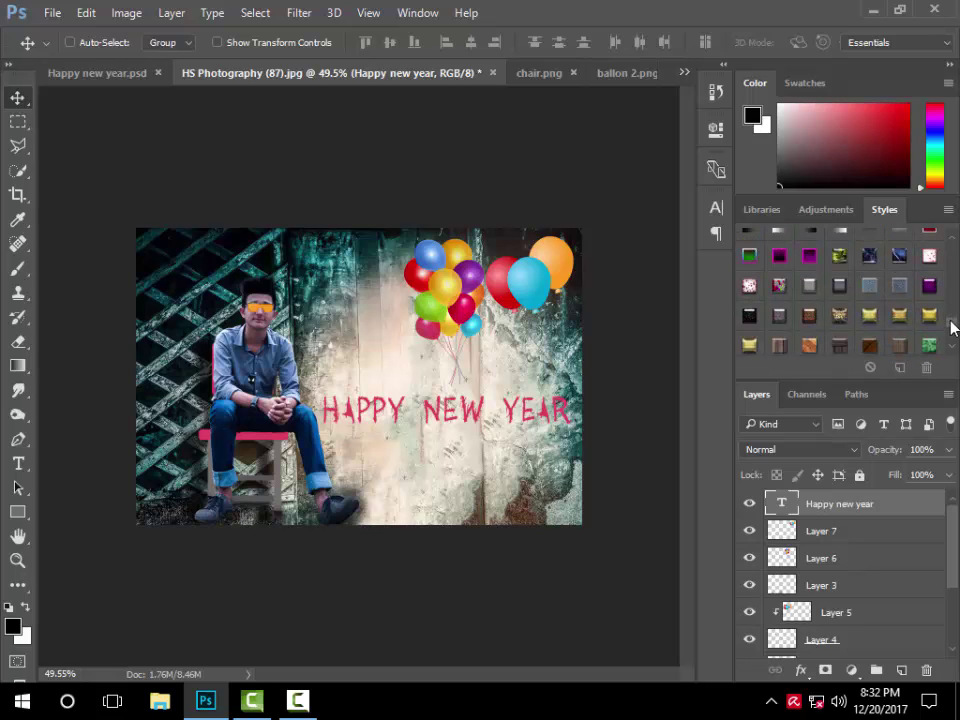
left_click(746, 316)
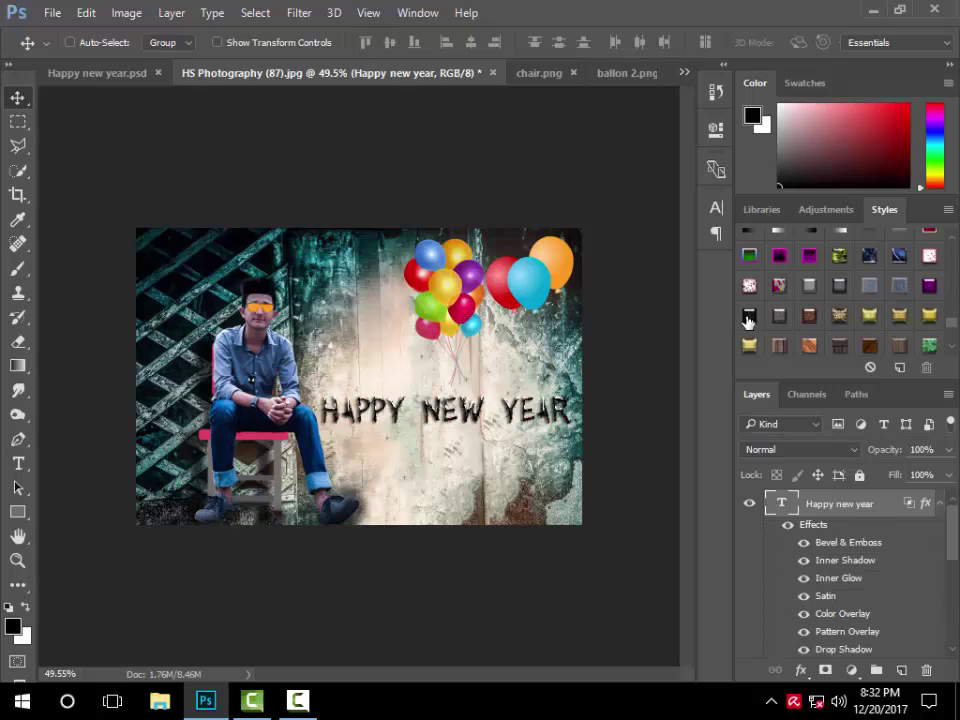
left_click(938, 503)
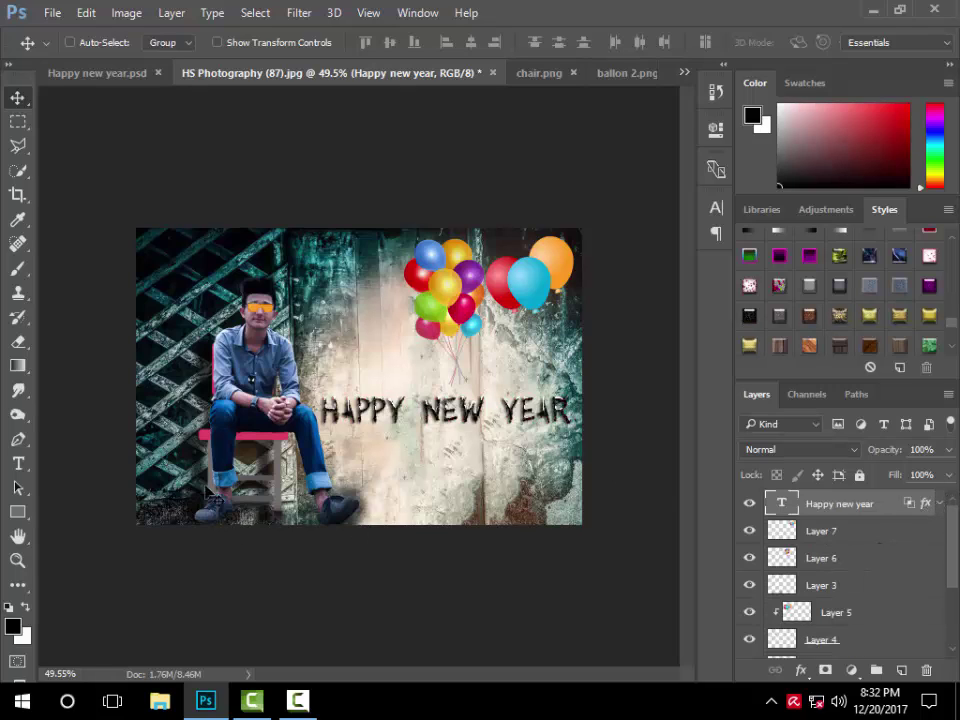
Add the text "2018" in 60 pt Acquaintance below the greeting and give it the same black embossed style
left_click(18, 463)
left_click(403, 460)
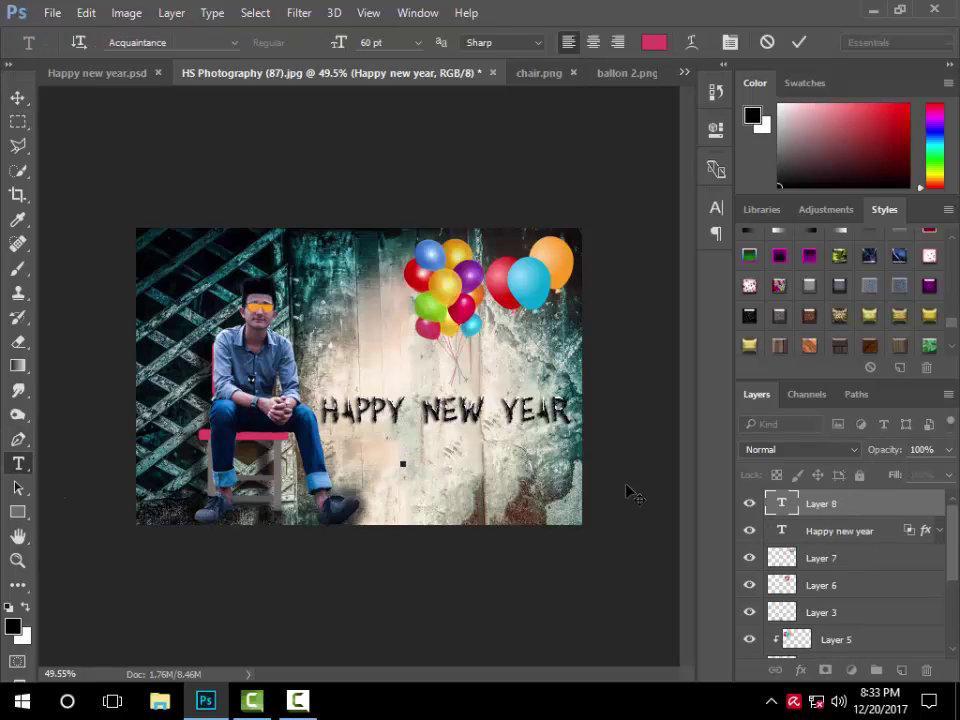
type("2018")
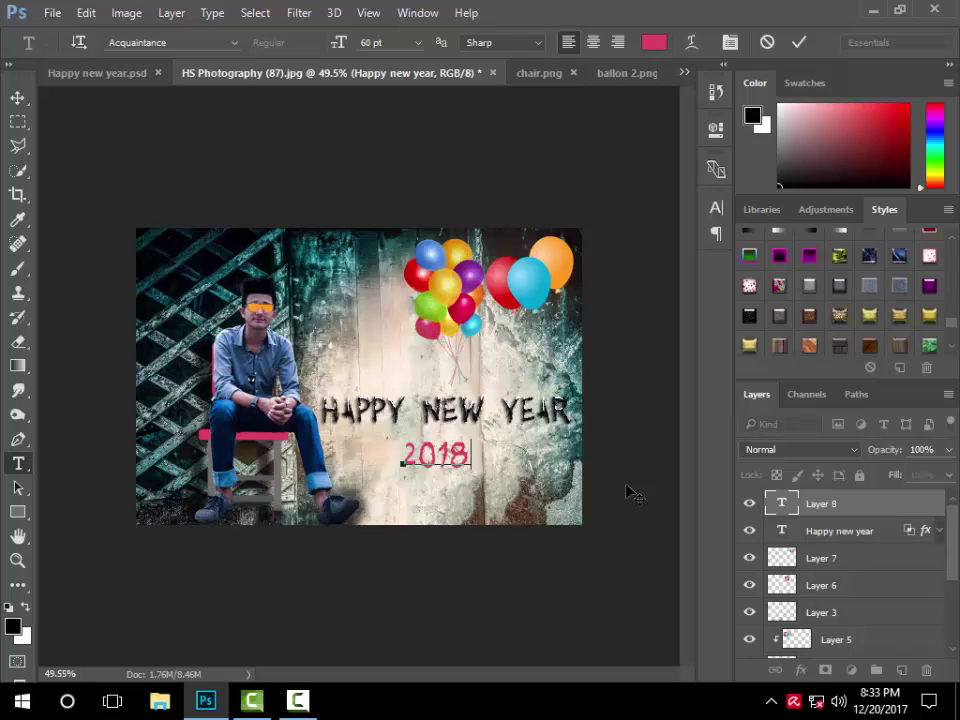
left_click(631, 494)
left_click(749, 315)
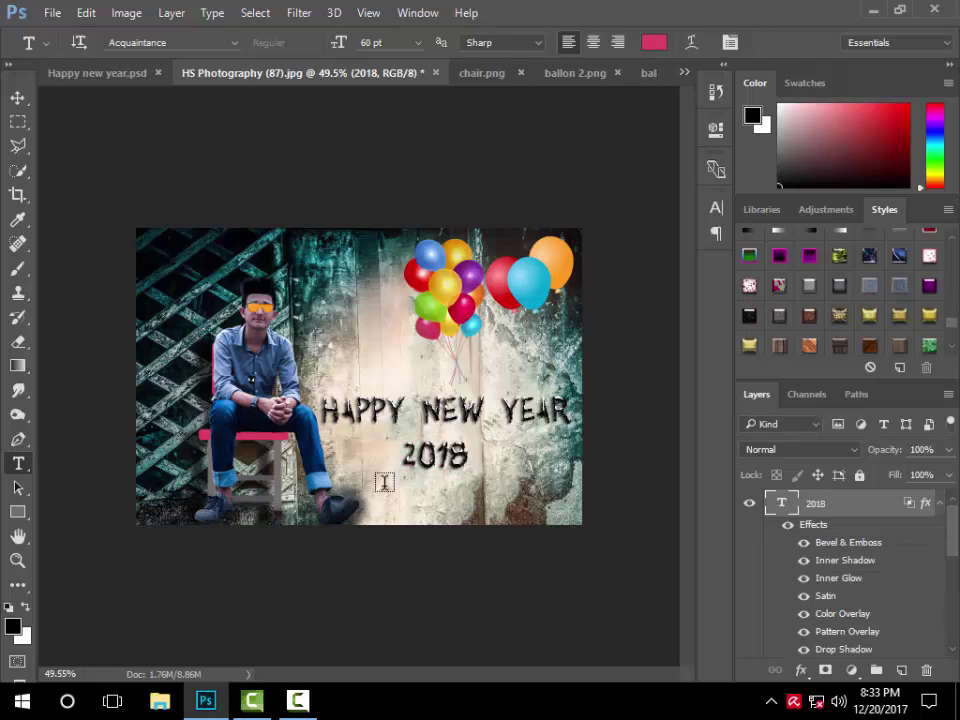
Move 2018 to sit centred beneath the greeting and collapse its effects list
left_click(18, 97)
left_click_drag(449, 455, 469, 451)
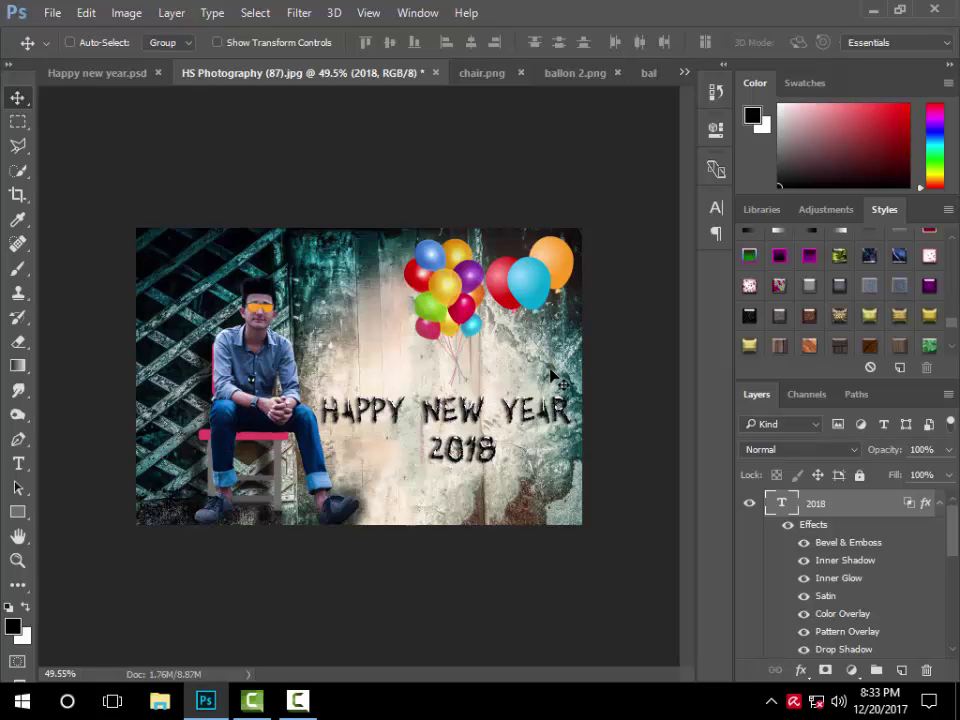
left_click(940, 504)
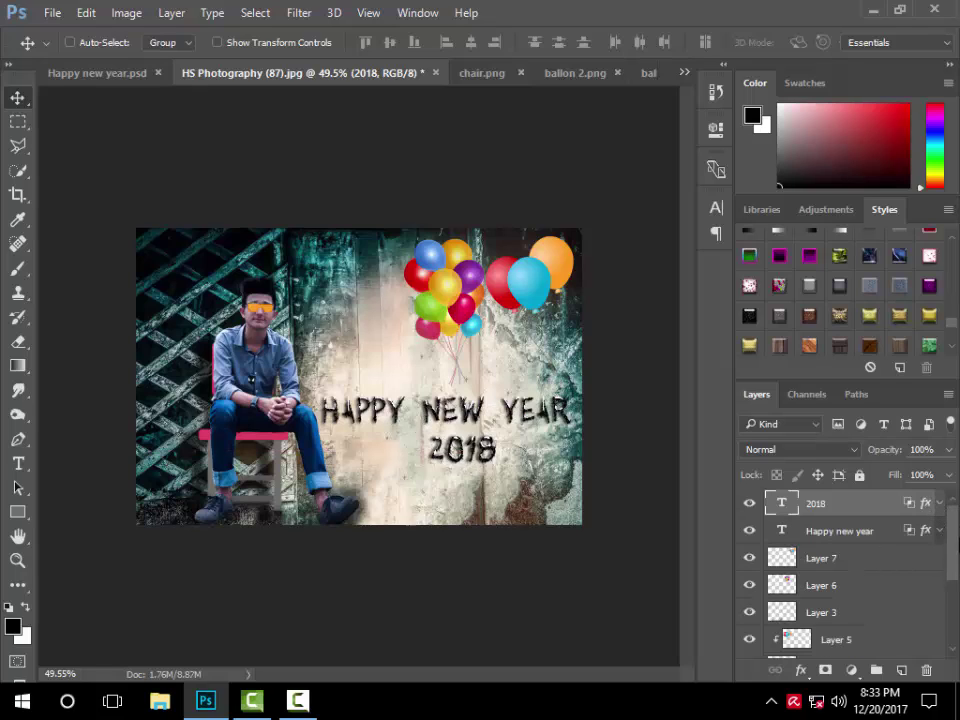
Create a new top layer and apply the merged RGB image to it with Multiply blending at 100% opacity
left_click(899, 669)
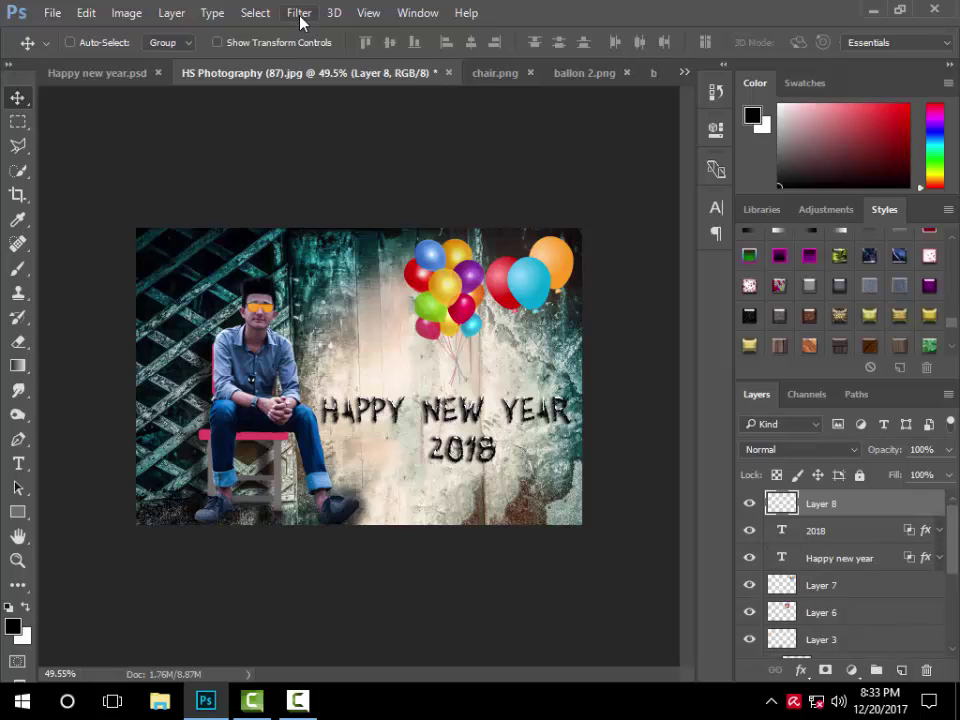
left_click(127, 13)
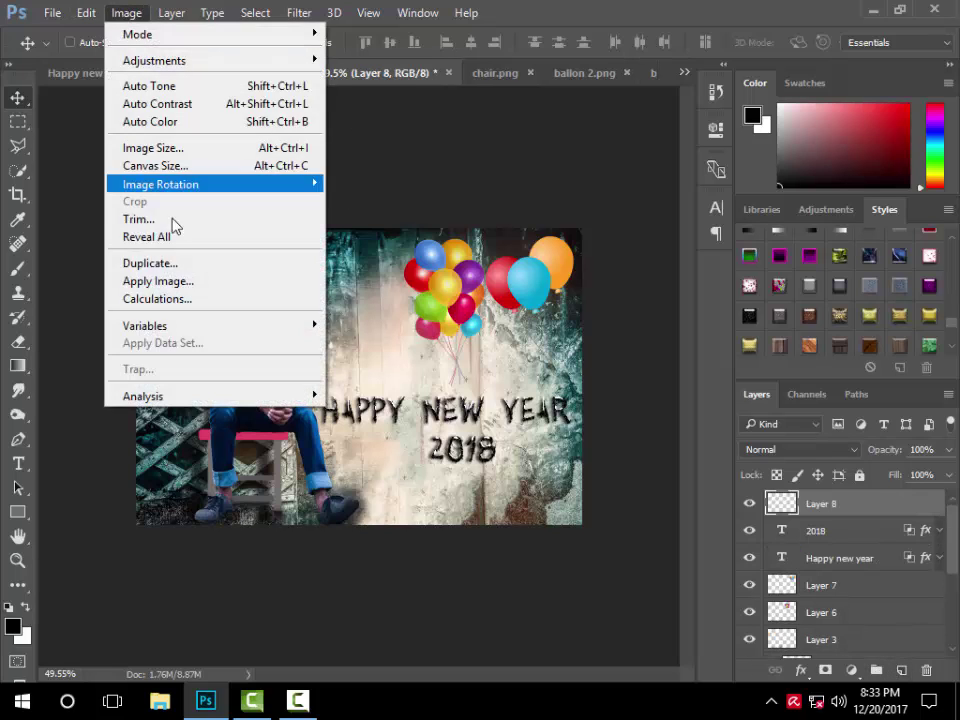
left_click(188, 283)
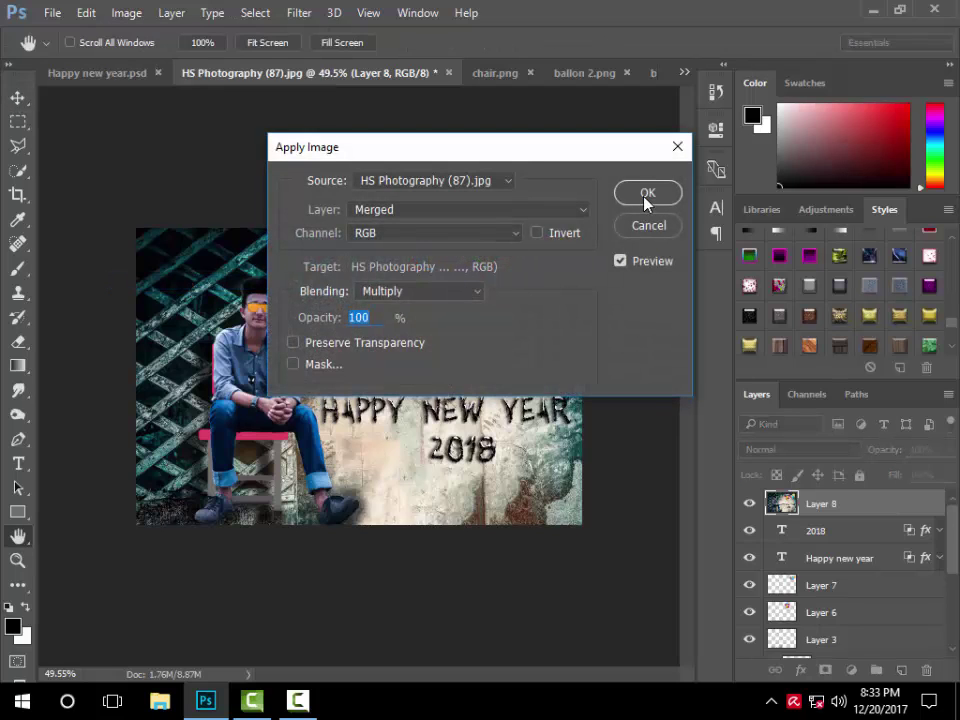
left_click(646, 198)
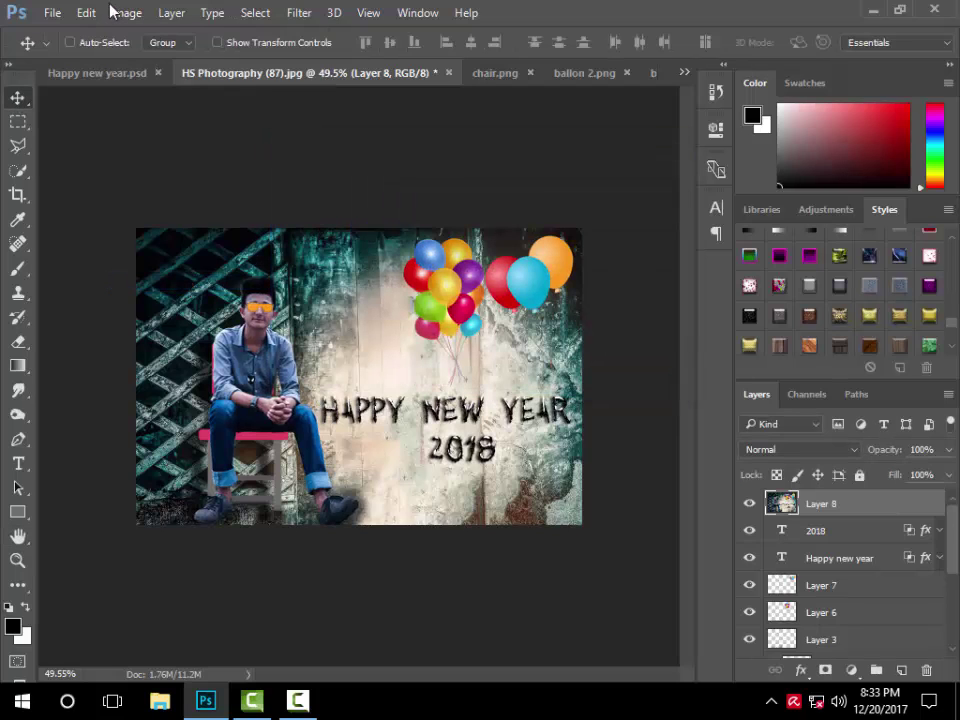
Apply Color Efex Pro 4 Cross Processing to the merged layer with method B02 and 32% strength
left_click(302, 15)
mouse_move(452, 428)
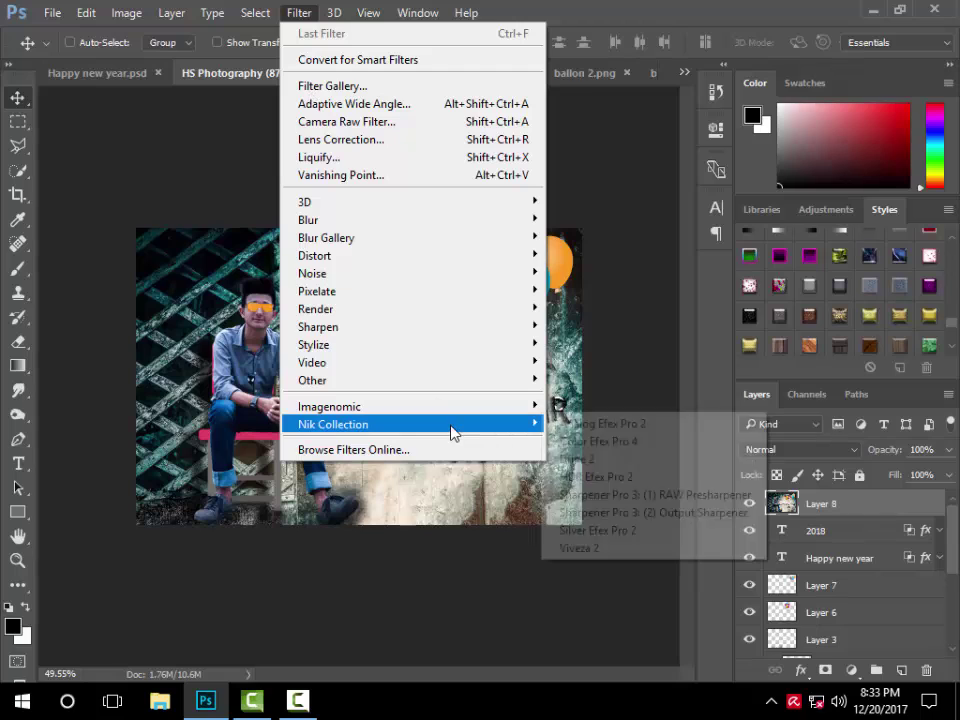
left_click(566, 442)
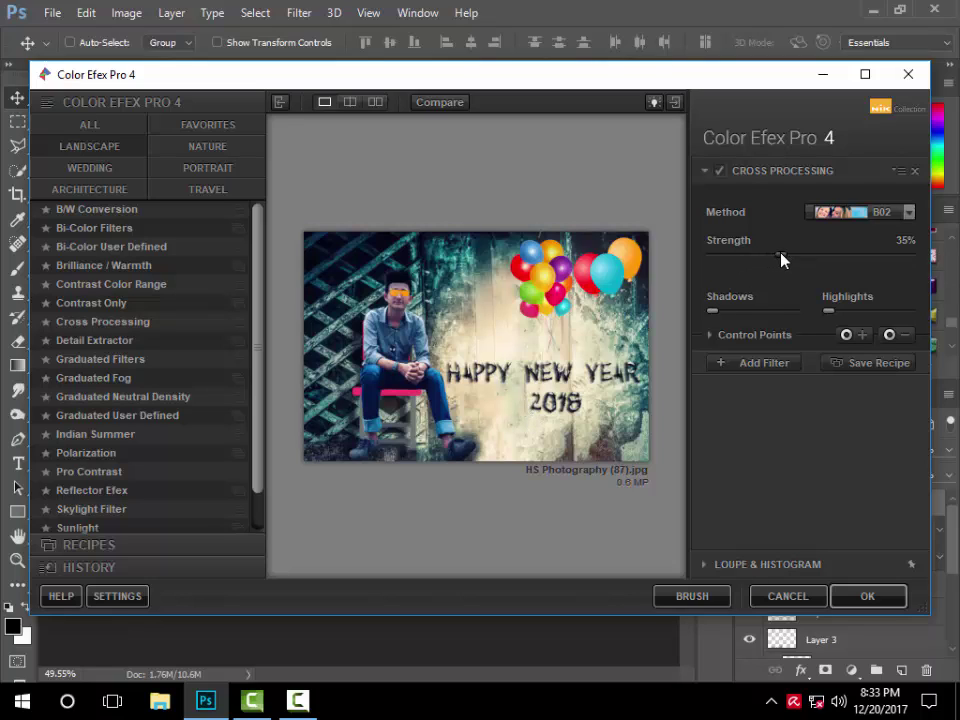
left_click(129, 326)
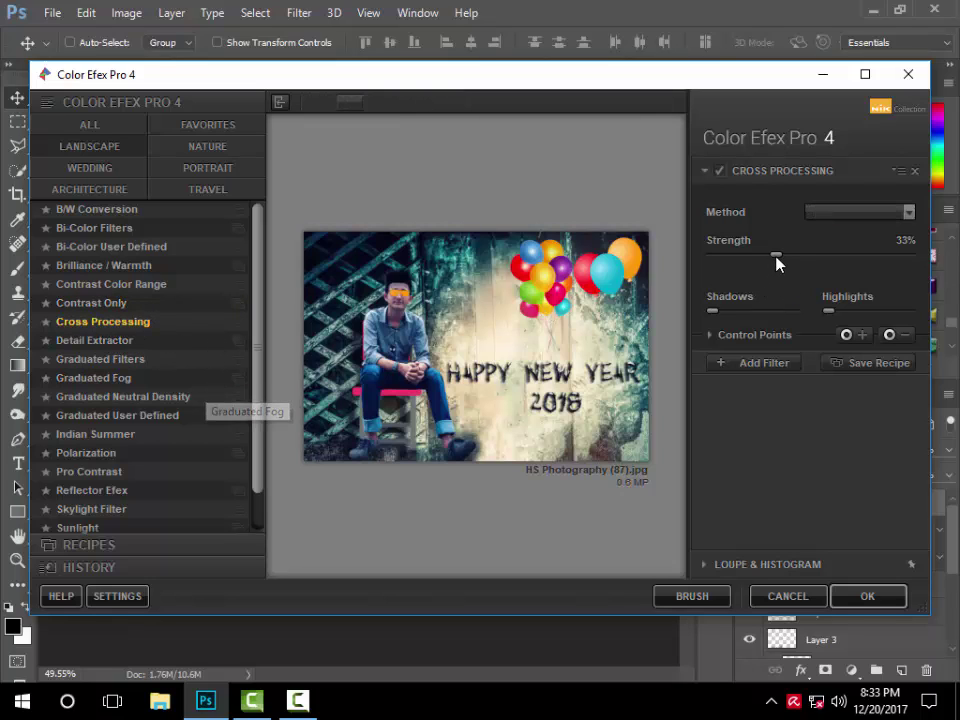
mouse_move(776, 257)
left_mouse_down()
mouse_move(784, 262)
mouse_move(775, 261)
left_mouse_up()
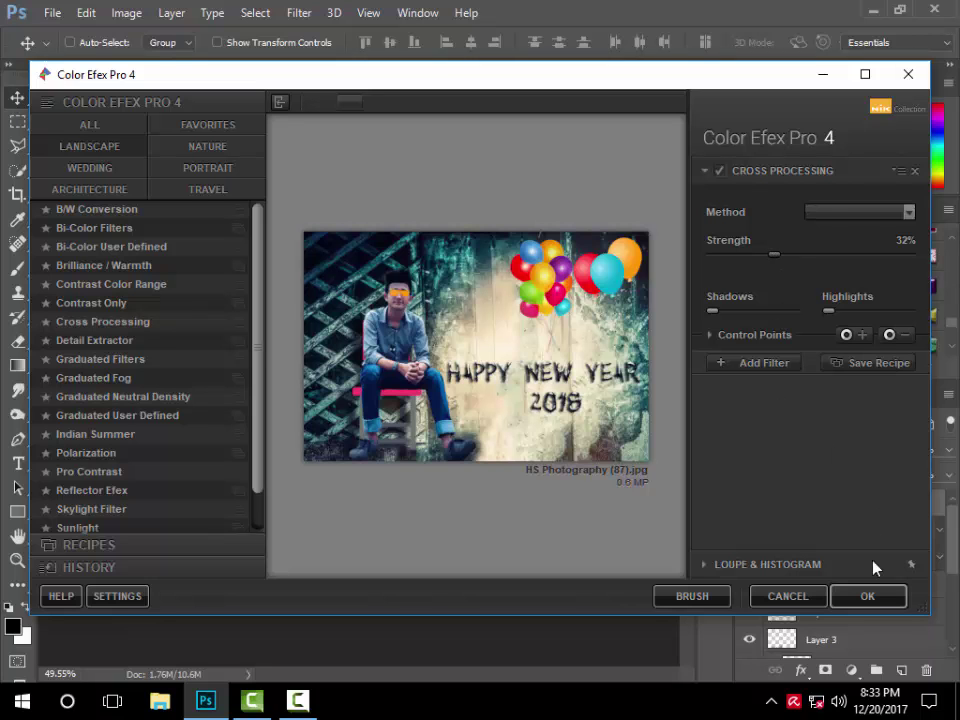
left_click(868, 595)
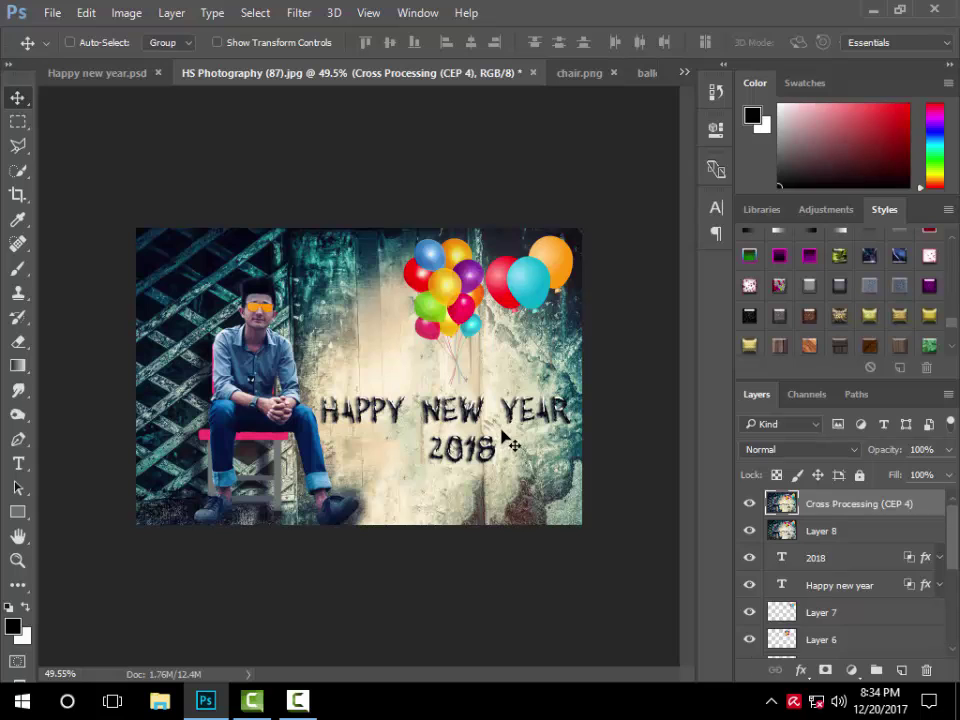
Place the "logo .." image from the DCIM\png text folder on drive E: into the photo as a new layer
key("ctrl")
key("ctrl+plus")
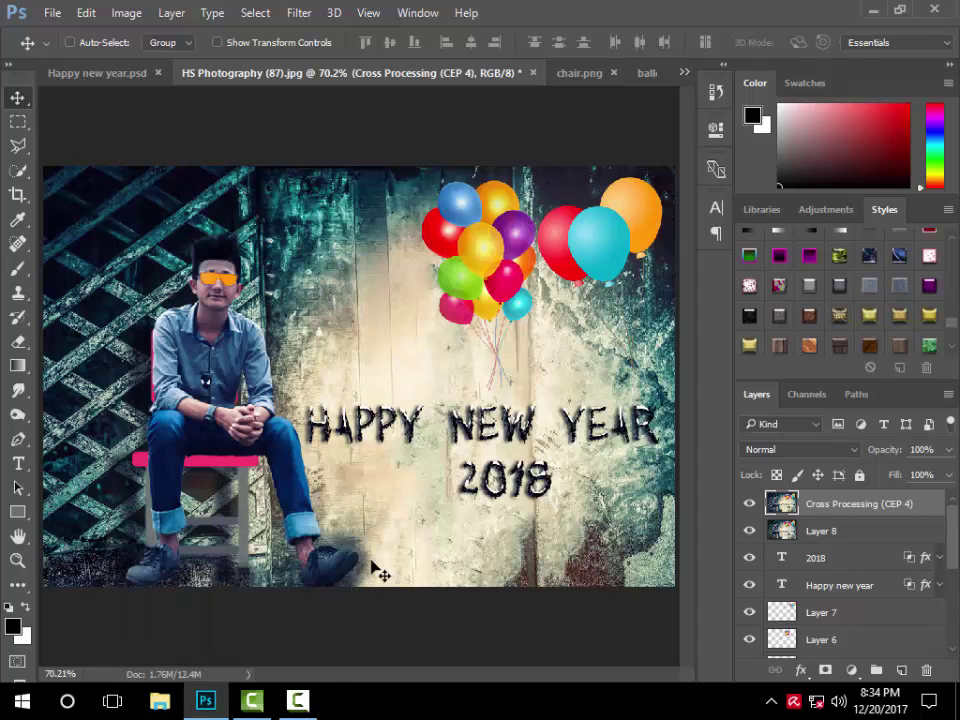
left_click(158, 703)
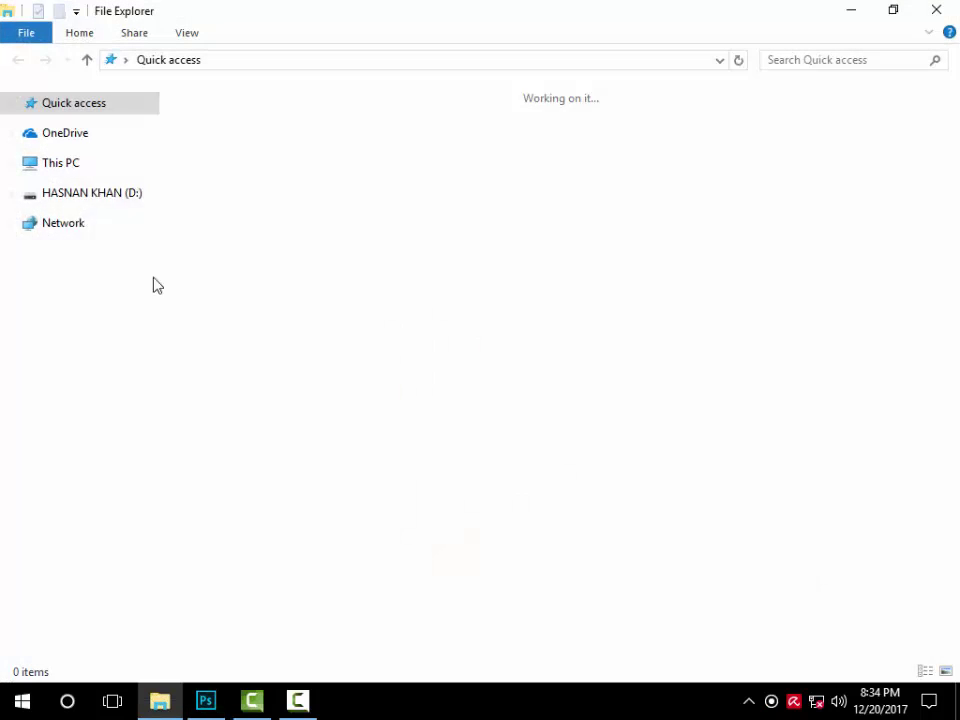
left_click(123, 391)
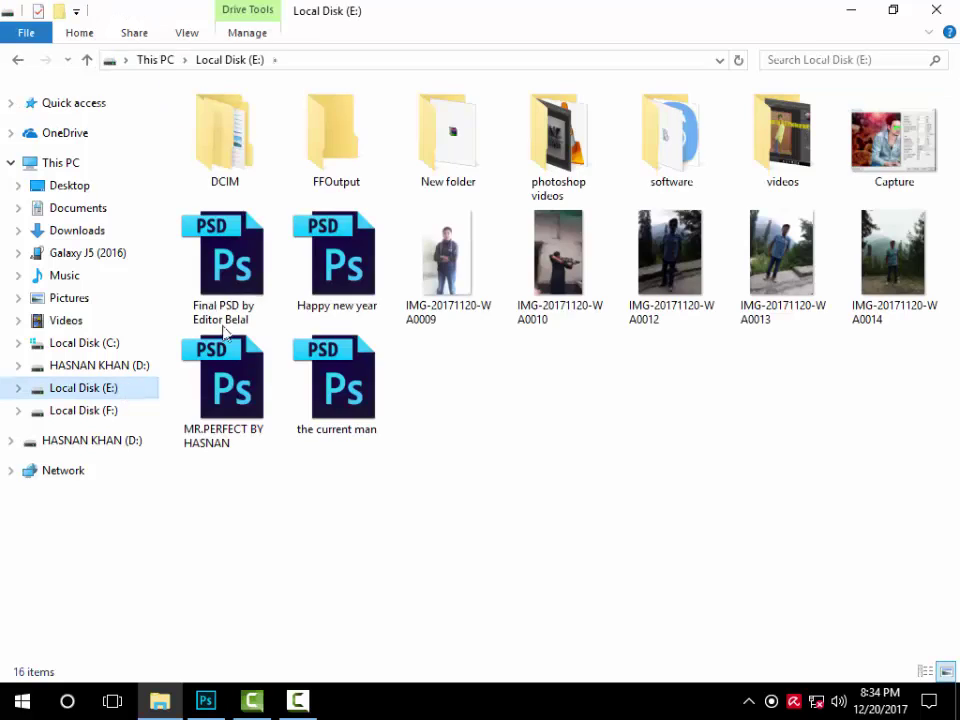
left_click(212, 175)
double_click(212, 175)
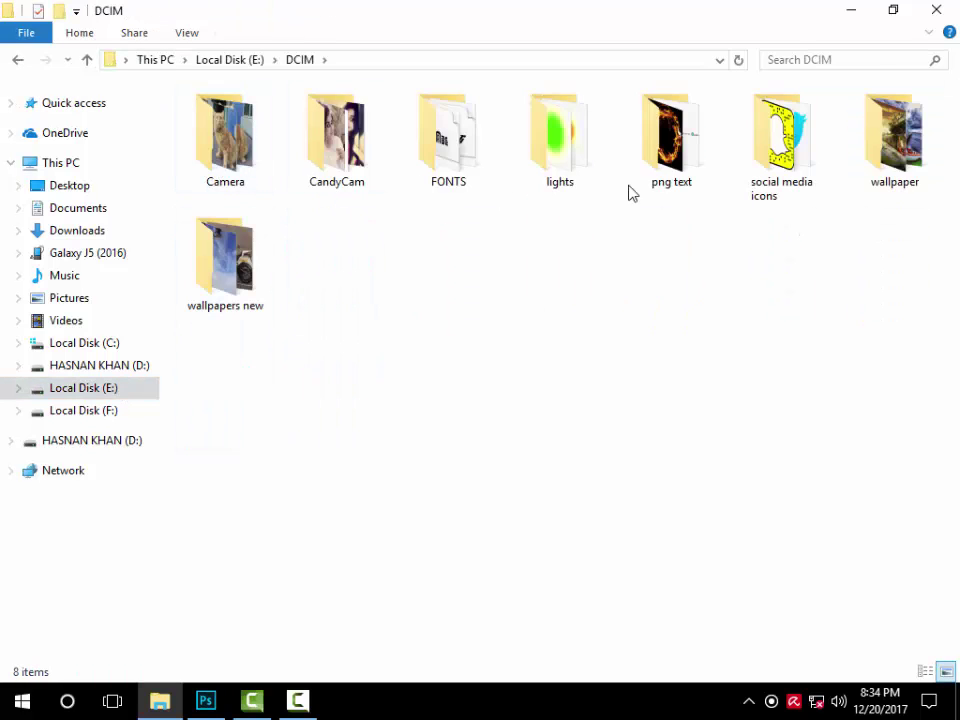
double_click(681, 186)
scroll(957, 547, "down", 5)
scroll(957, 547, "down", 5)
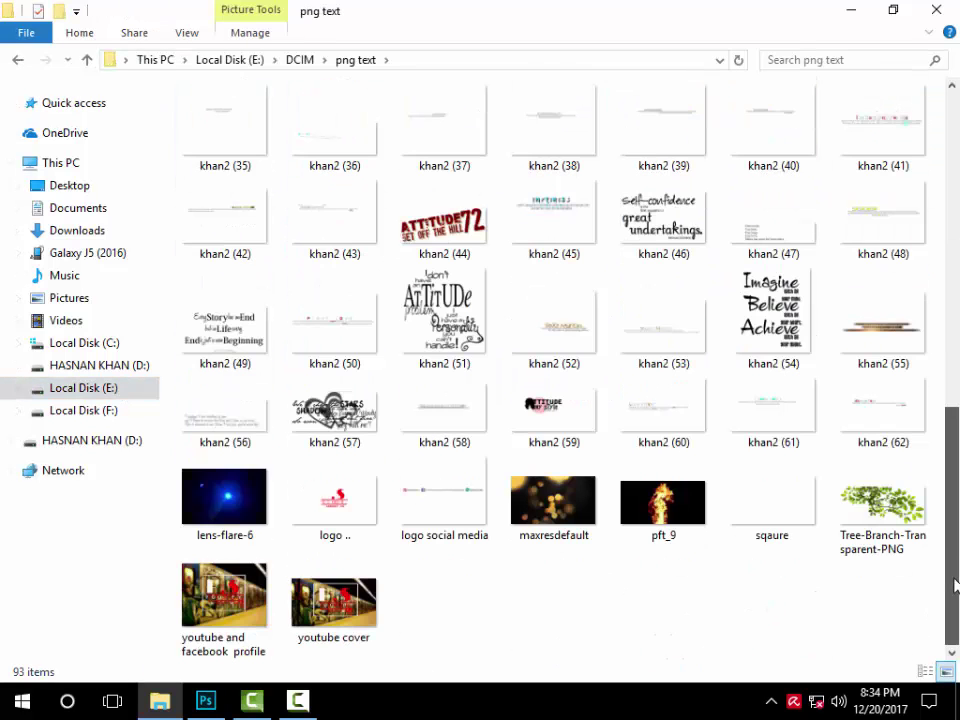
left_click_drag(335, 497, 183, 290)
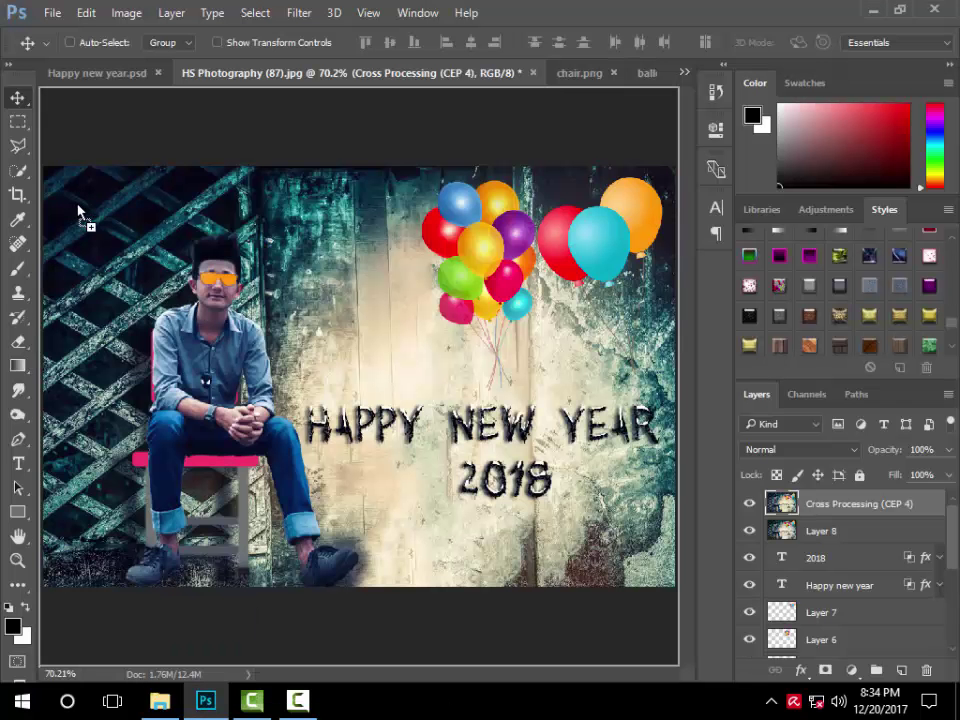
left_click_drag(80, 212, 82, 214)
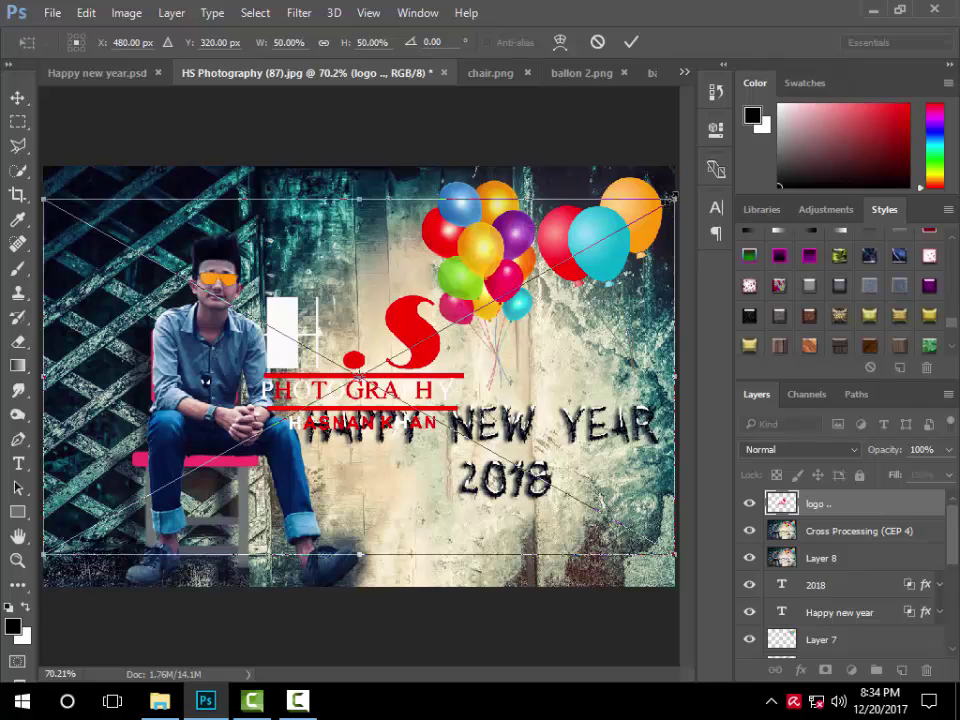
Scale the photographer logo to about 26.6% and position it in the photo's upper-left corner above the man
left_click_drag(673, 199, 350, 392)
key("ctrl+z")
left_click_drag(660, 205, 381, 369)
left_click_drag(254, 368, 166, 170)
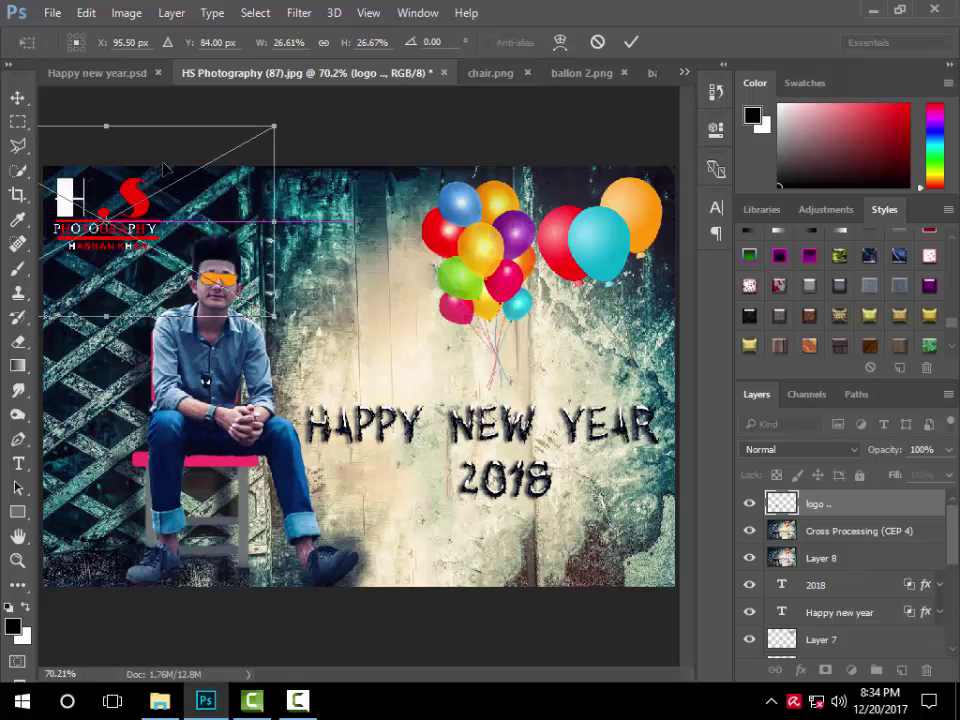
key("Return")
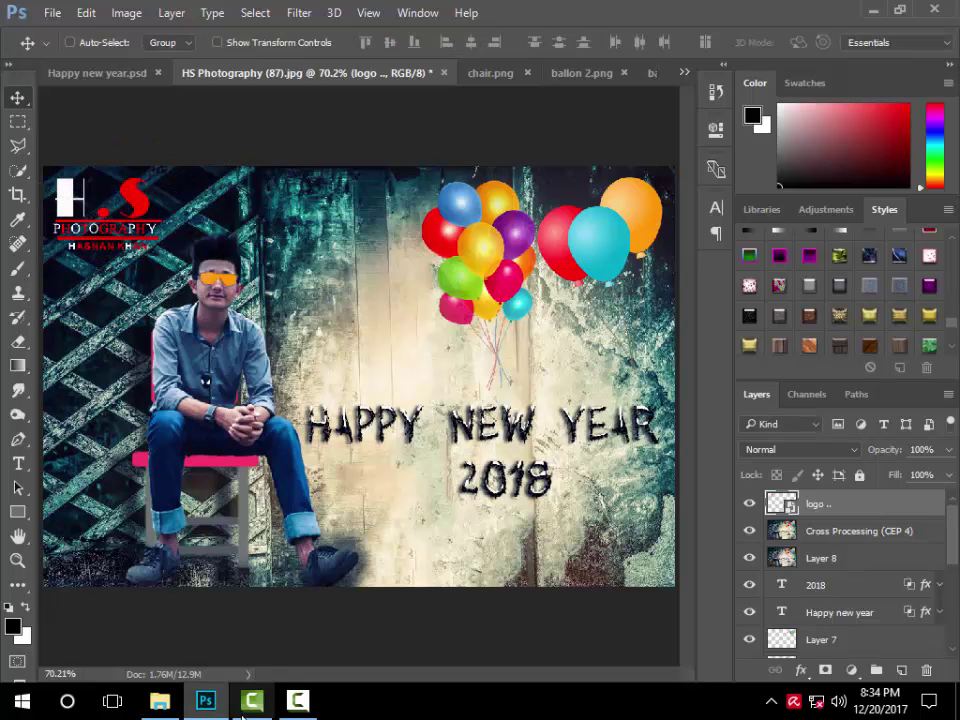
Place the "logo social media" image into the photo and position its contact line along the photo's bottom edge
left_click(160, 700)
left_click_drag(450, 505, 397, 470)
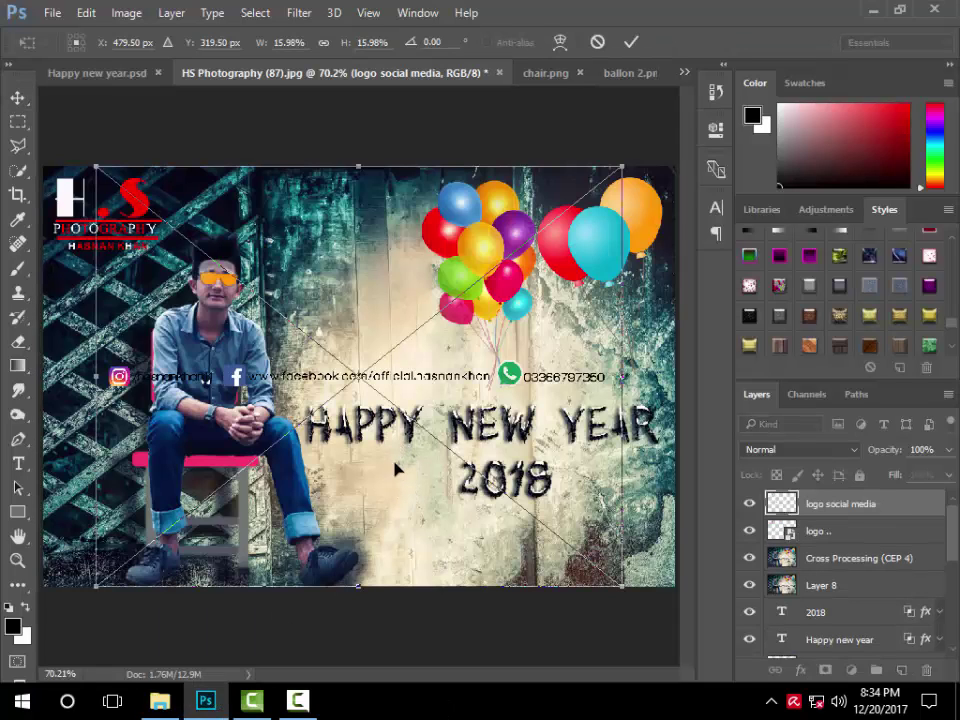
left_click_drag(435, 323, 393, 465)
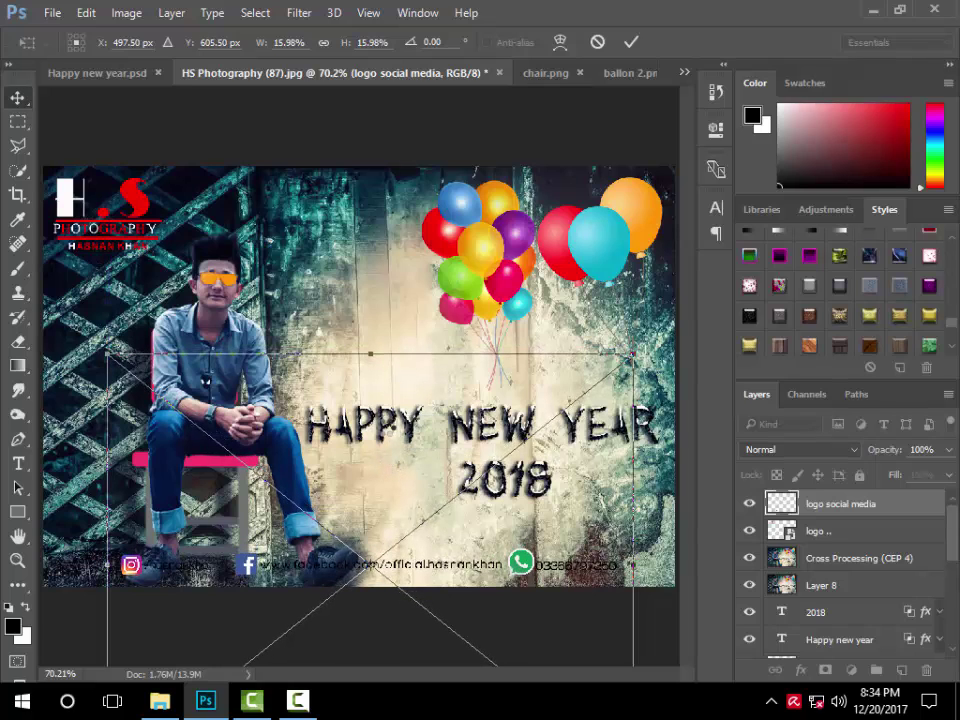
key("Return")
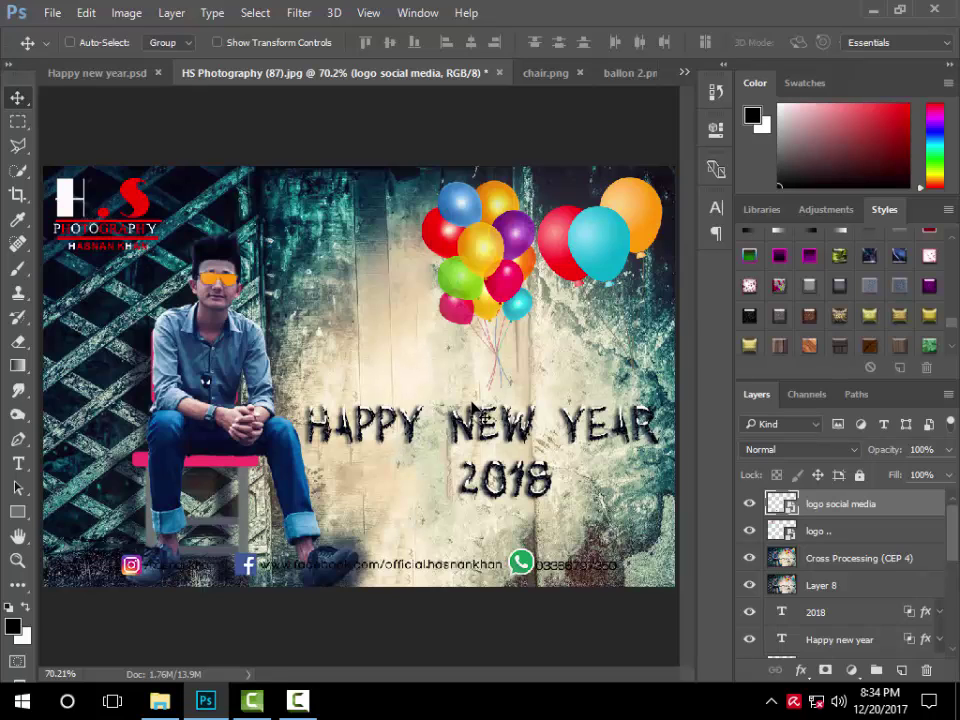
Save the composite to the Desktop as a JPEG named "happy new year" at Maximum quality 12, Progressive with 3 scans
key("ctrl+s")
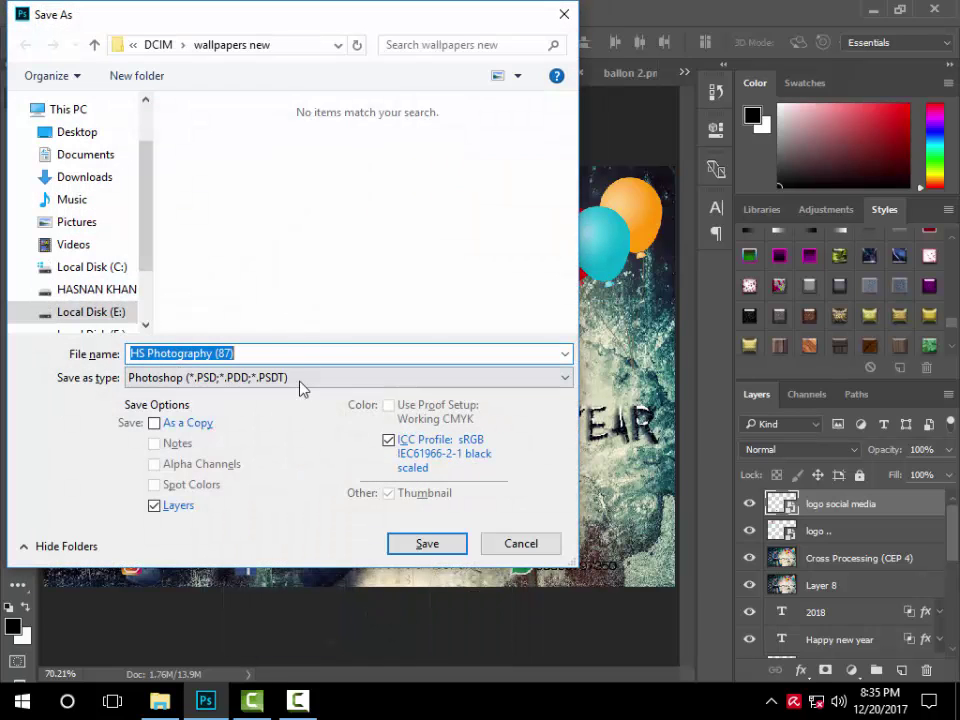
key("BackSpace")
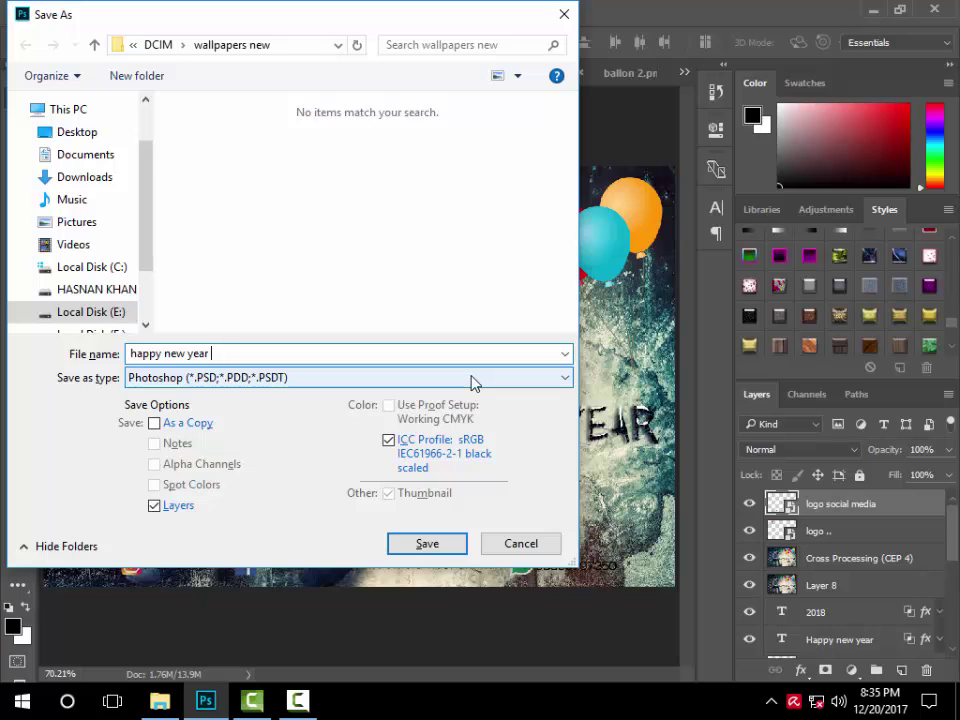
left_click(433, 386)
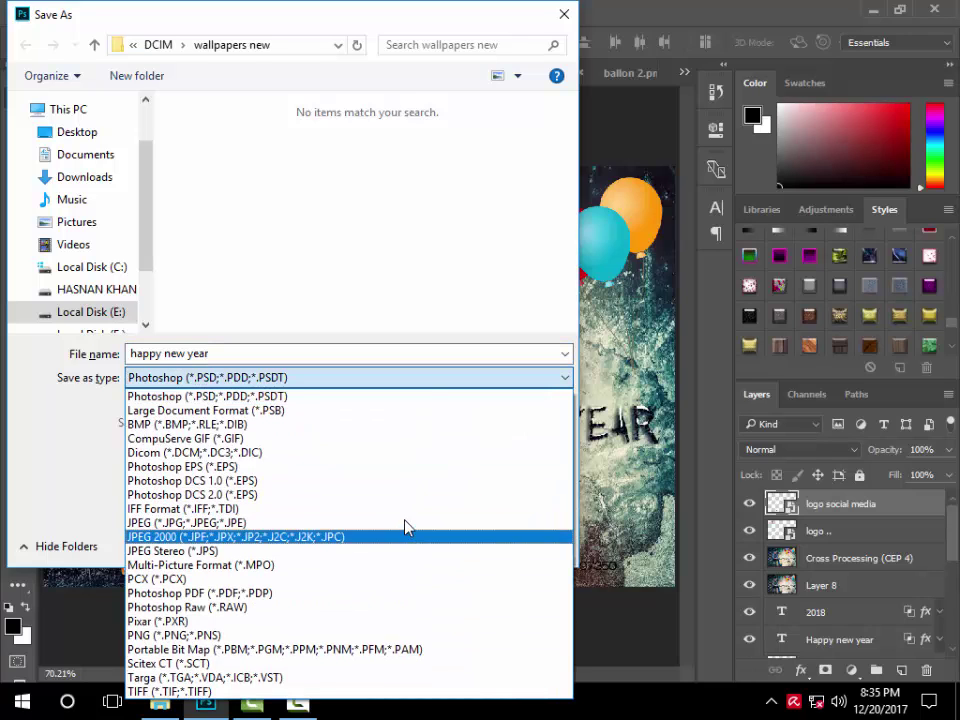
left_click(410, 535)
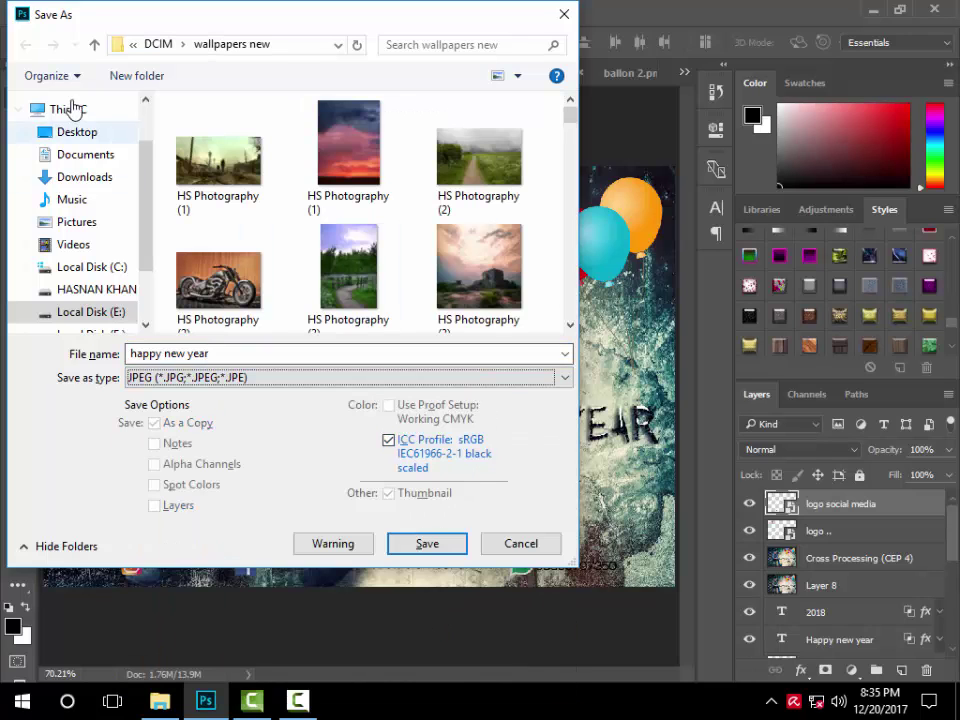
left_click(79, 133)
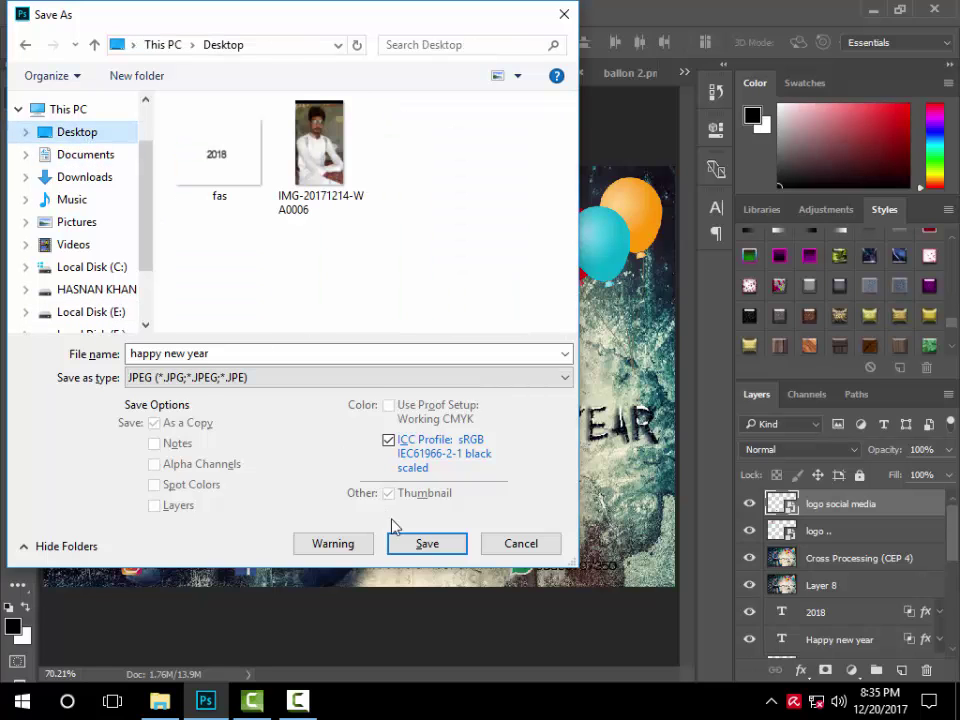
left_click(435, 543)
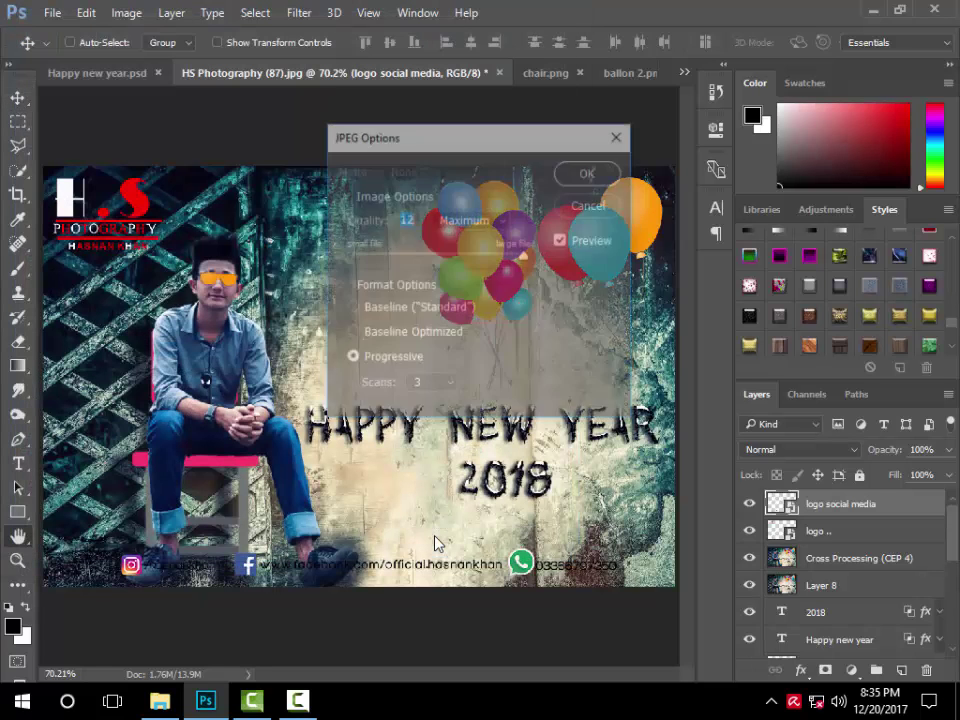
left_click(587, 176)
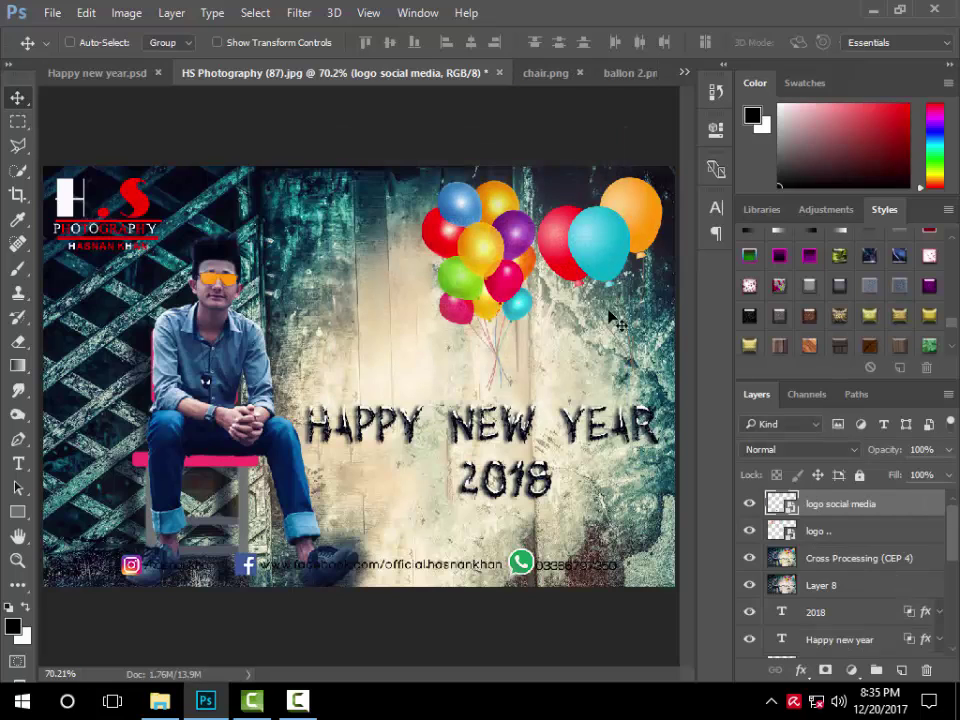